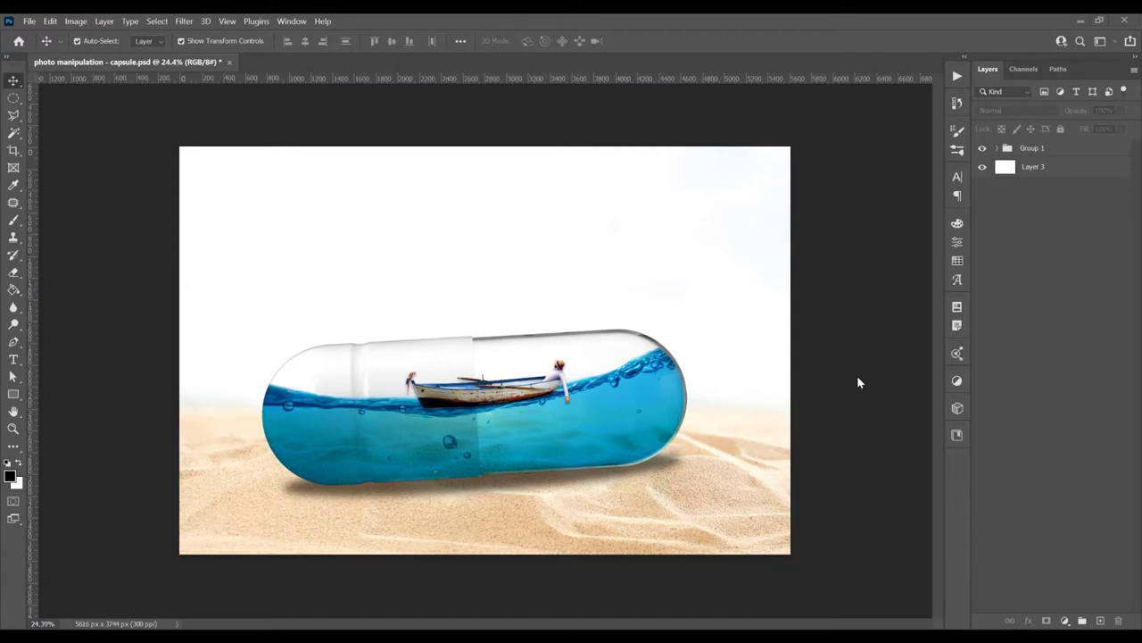
- Open the beach photo 1.jpg as a new document
{"action": "left_click", "coordinate": [30, 21]}
{"action": "left_click", "coordinate": [46, 49]}
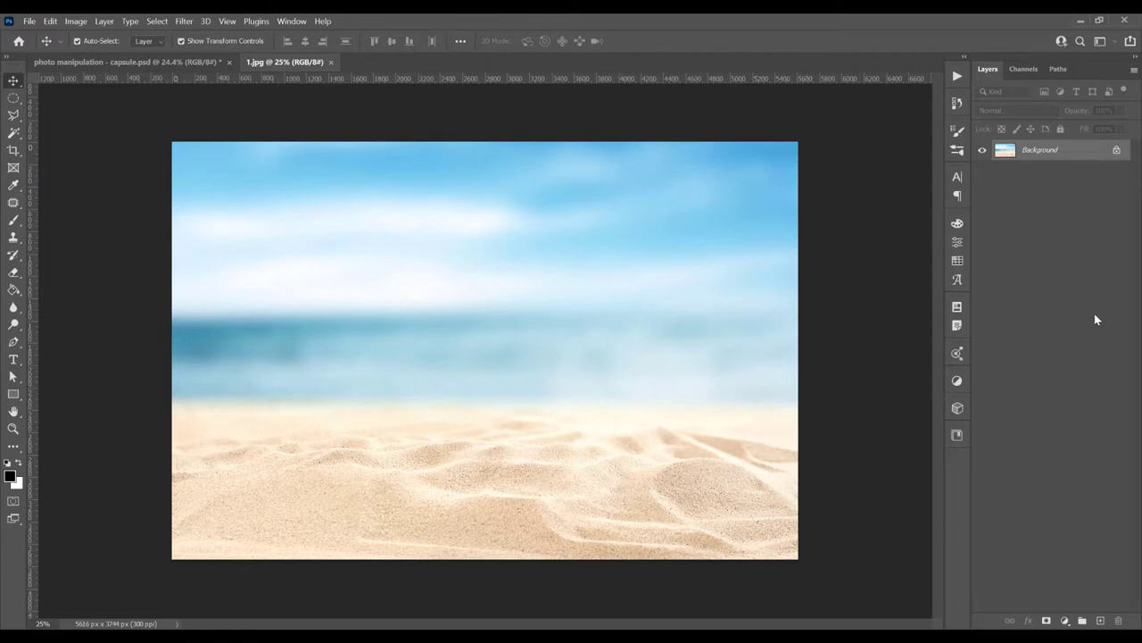
- Convert the background to Layer 0 and put a new white-filled, fully locked layer beneath it
{"action": "left_click", "coordinate": [1101, 622]}
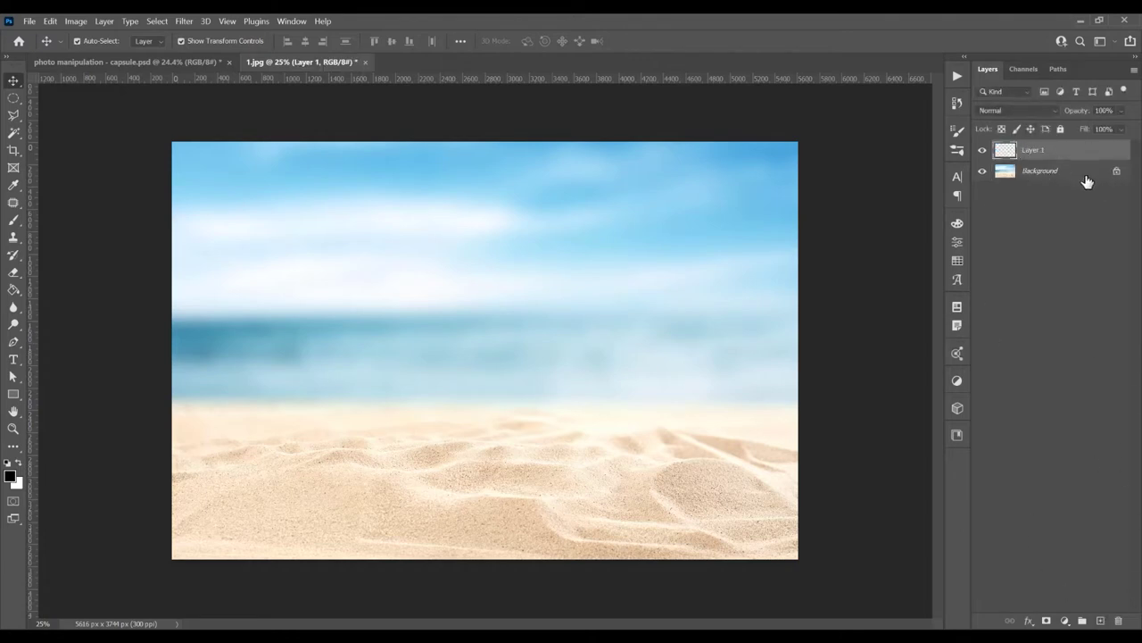
{"action": "double_click", "coordinate": [1083, 172]}
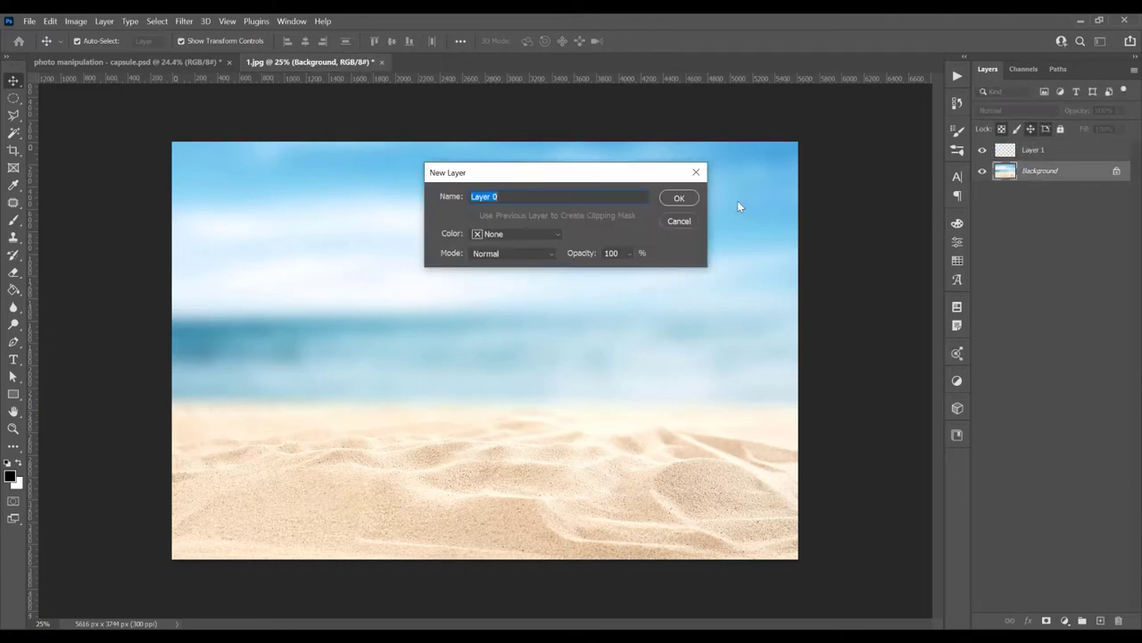
{"action": "left_click", "coordinate": [677, 198]}
{"action": "left_click_drag", "start_coordinate": [1034, 153], "coordinate": [1006, 178]}
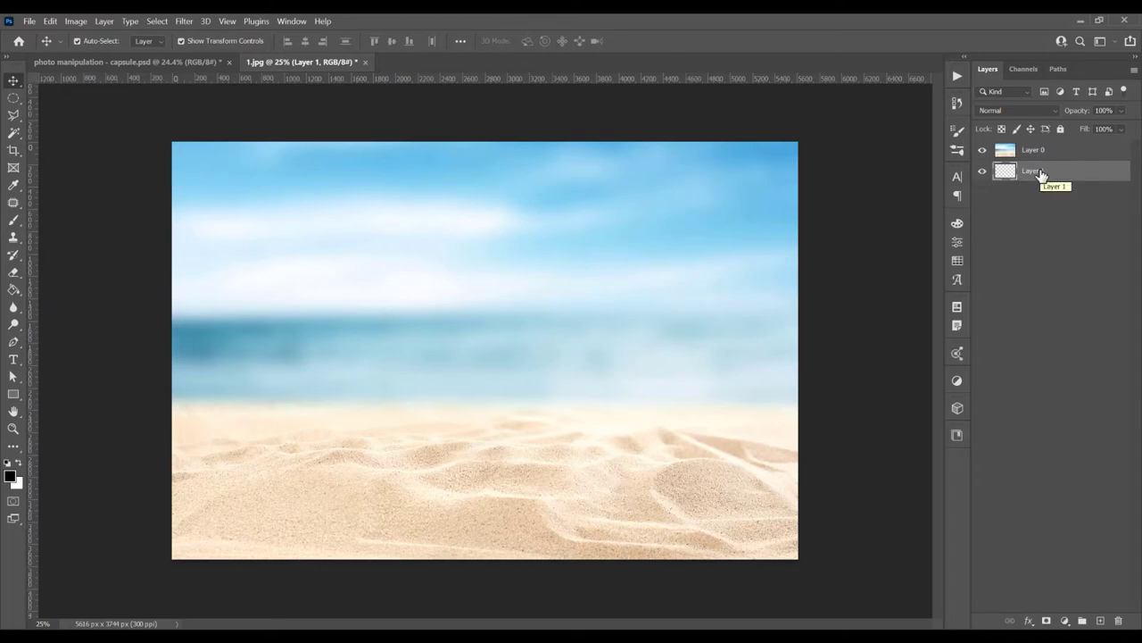
{"action": "key", "text": "ctrl+Delete"}
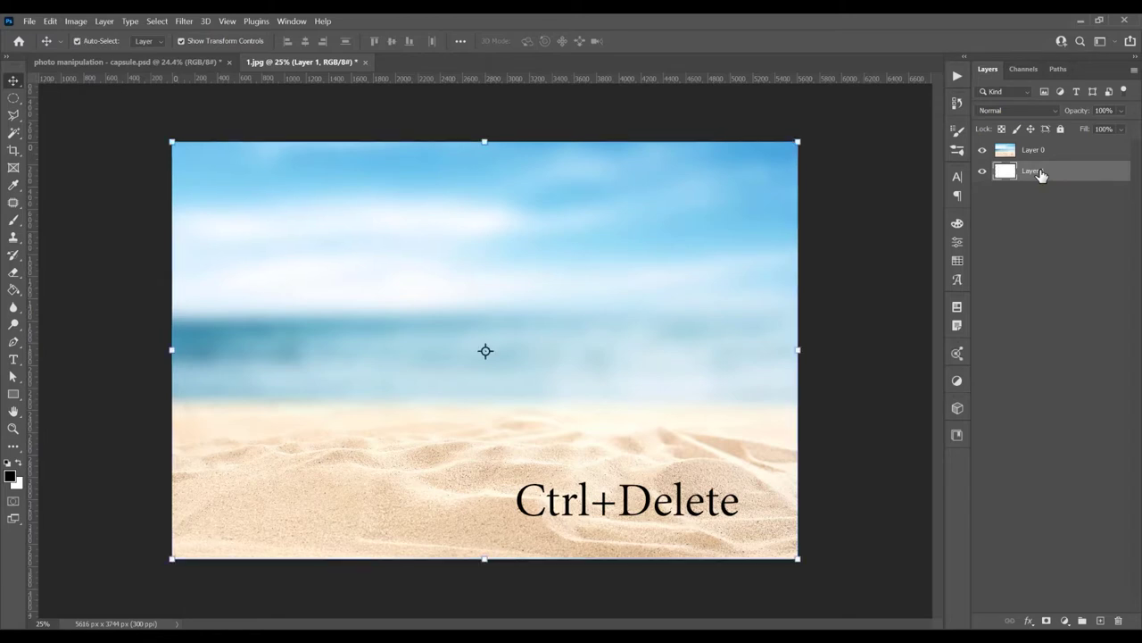
{"action": "left_click", "coordinate": [1060, 128]}
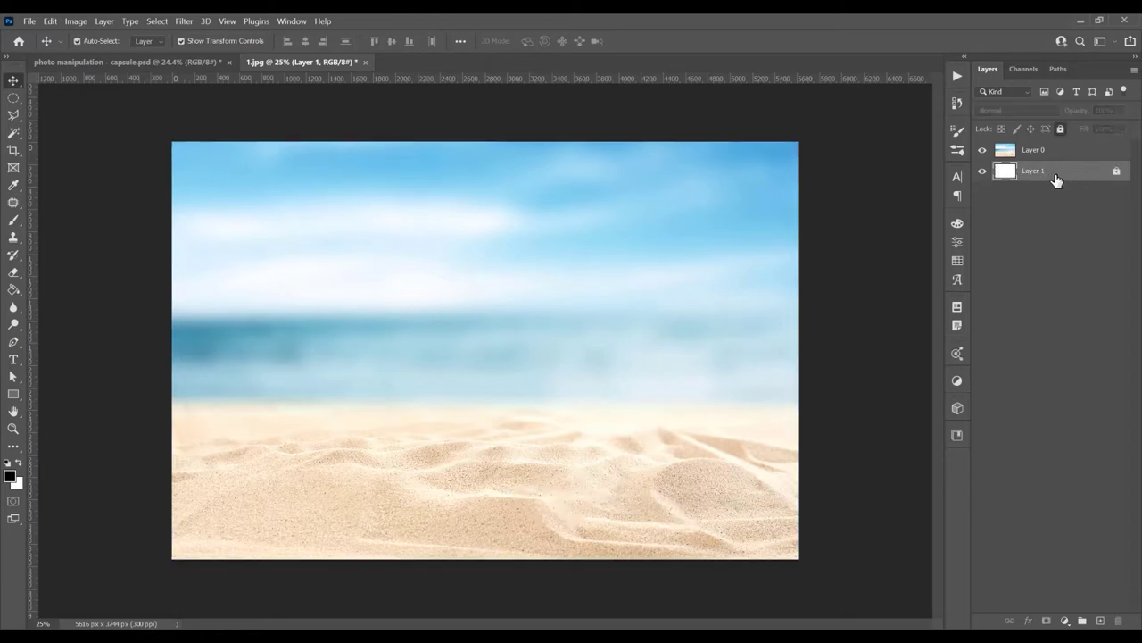
- Add a layer mask to Layer 0 and brush over the sky and sea in black to fade them into white
{"action": "key", "text": "alt+bracketright"}
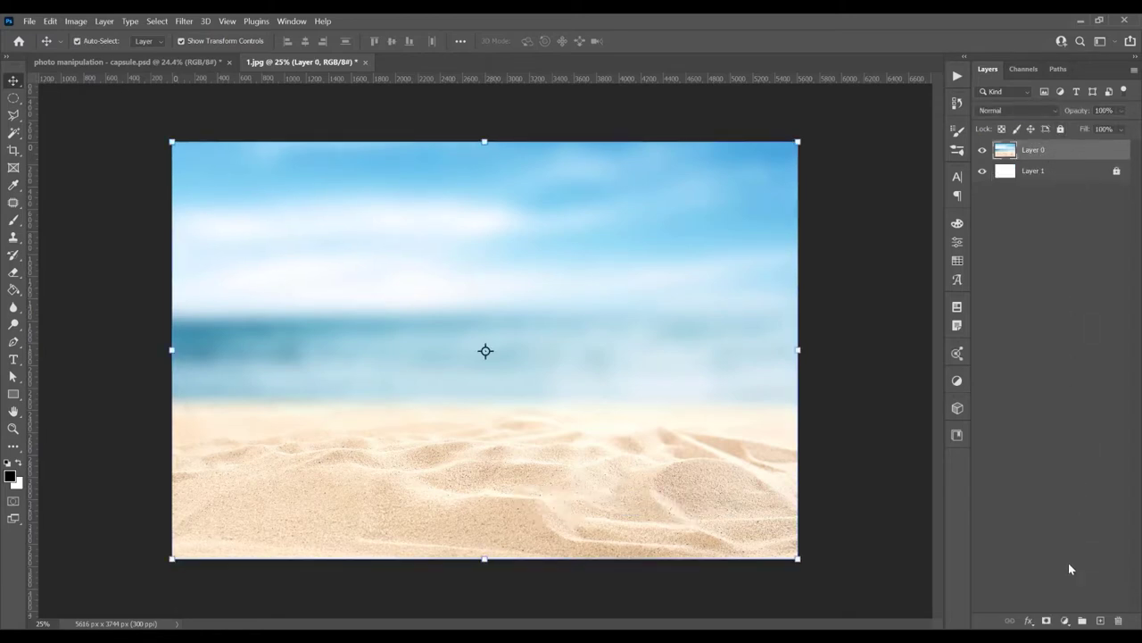
{"action": "left_click", "coordinate": [1047, 620]}
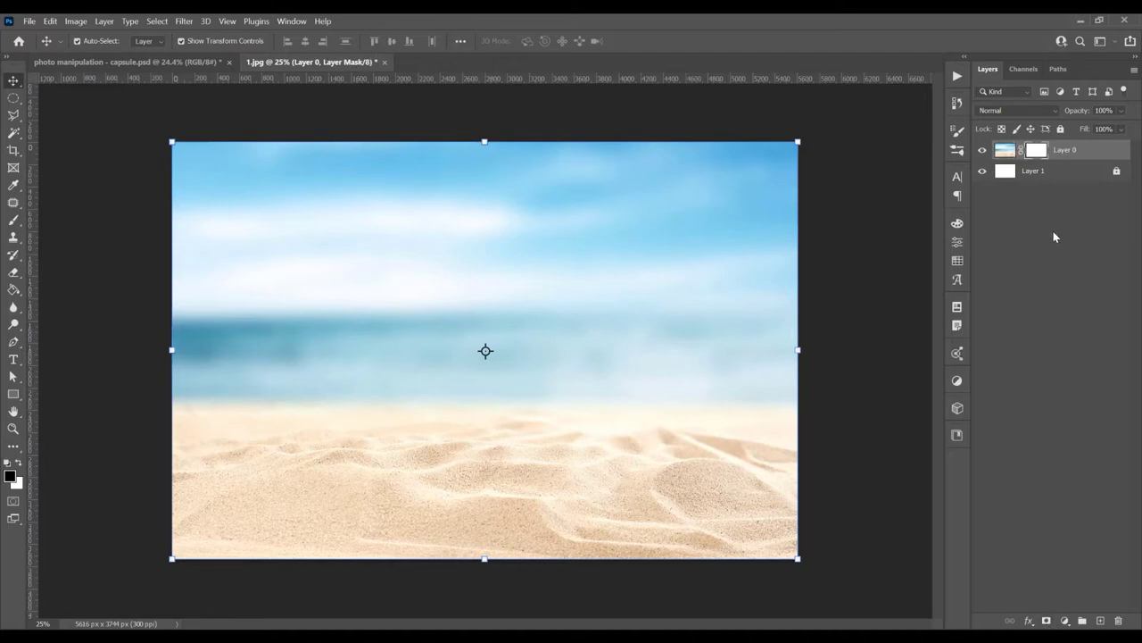
{"action": "key", "text": "b"}
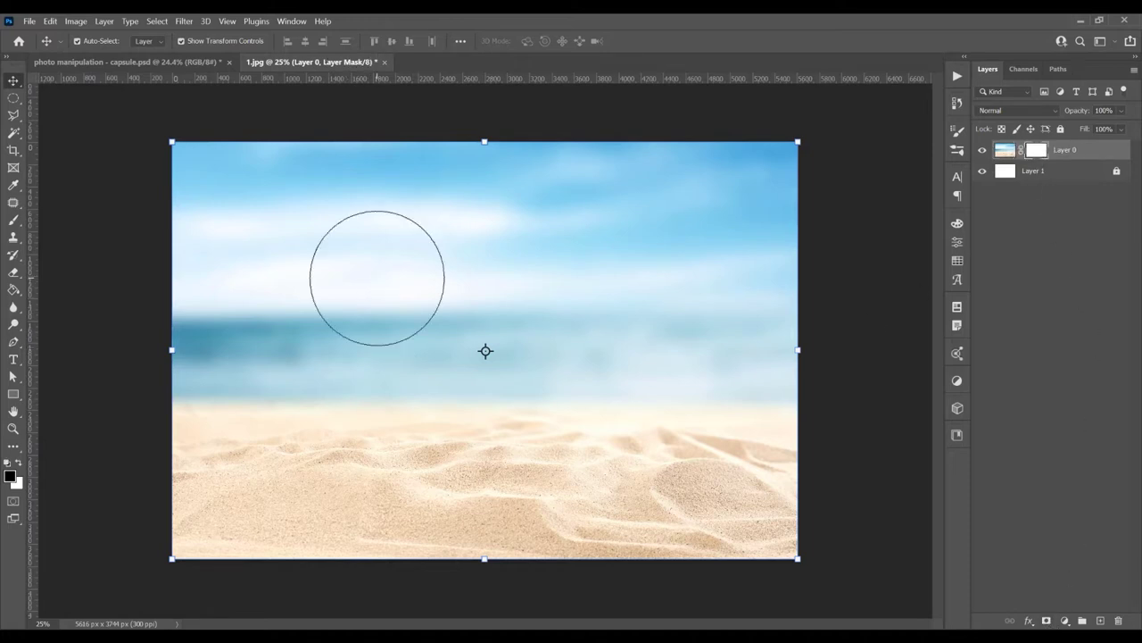
{"action": "right_click", "coordinate": [14, 220]}
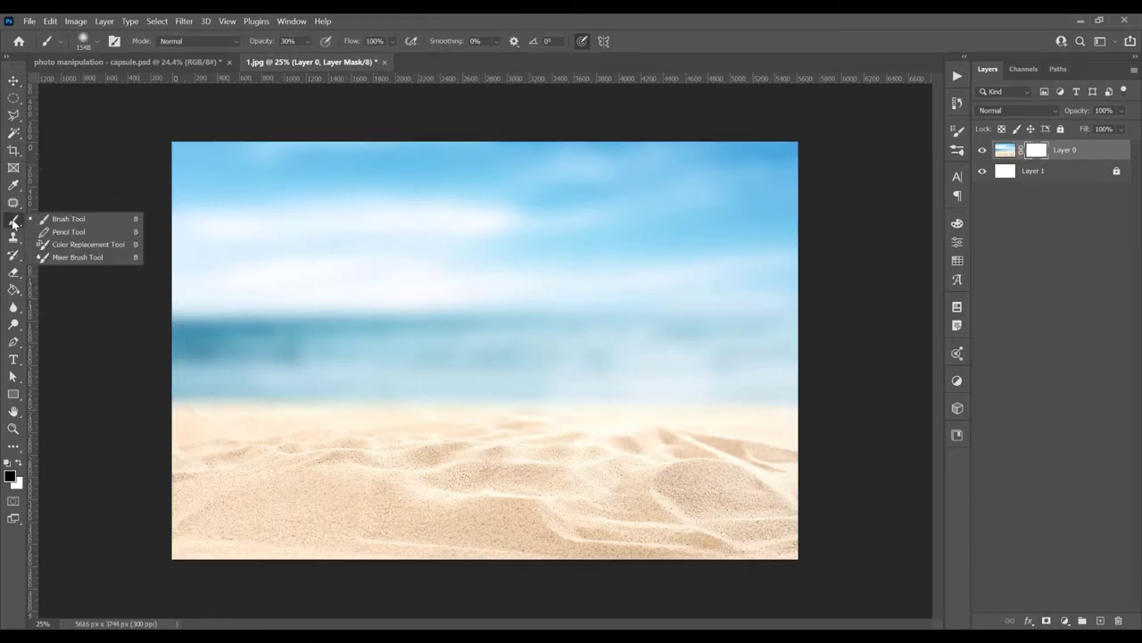
{"action": "left_click", "coordinate": [88, 217]}
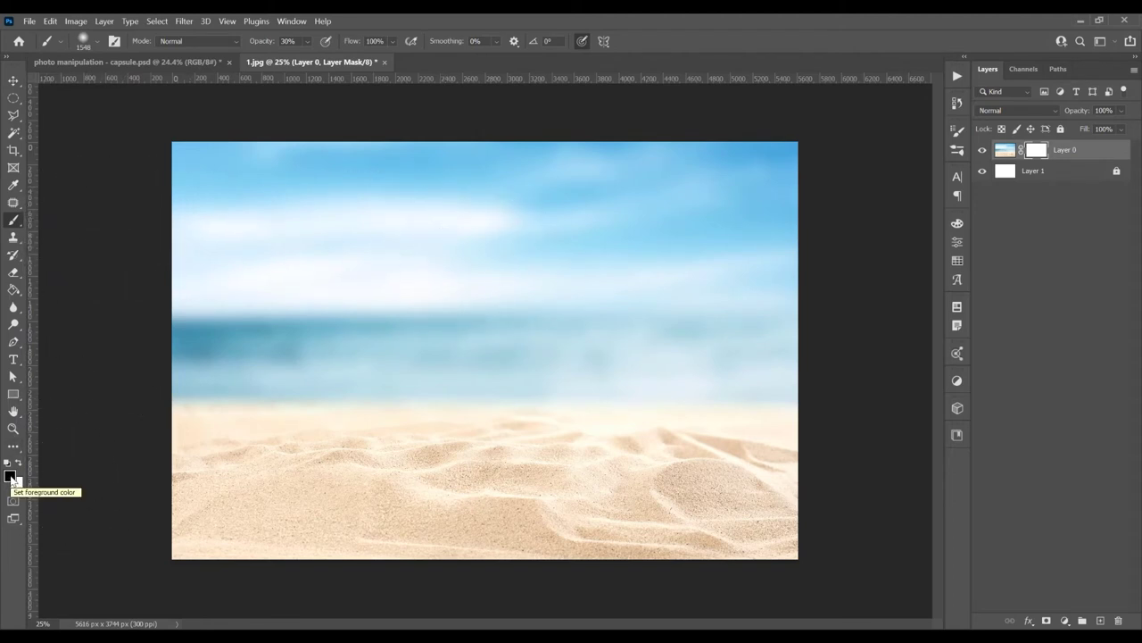
{"action": "key", "text": "x"}
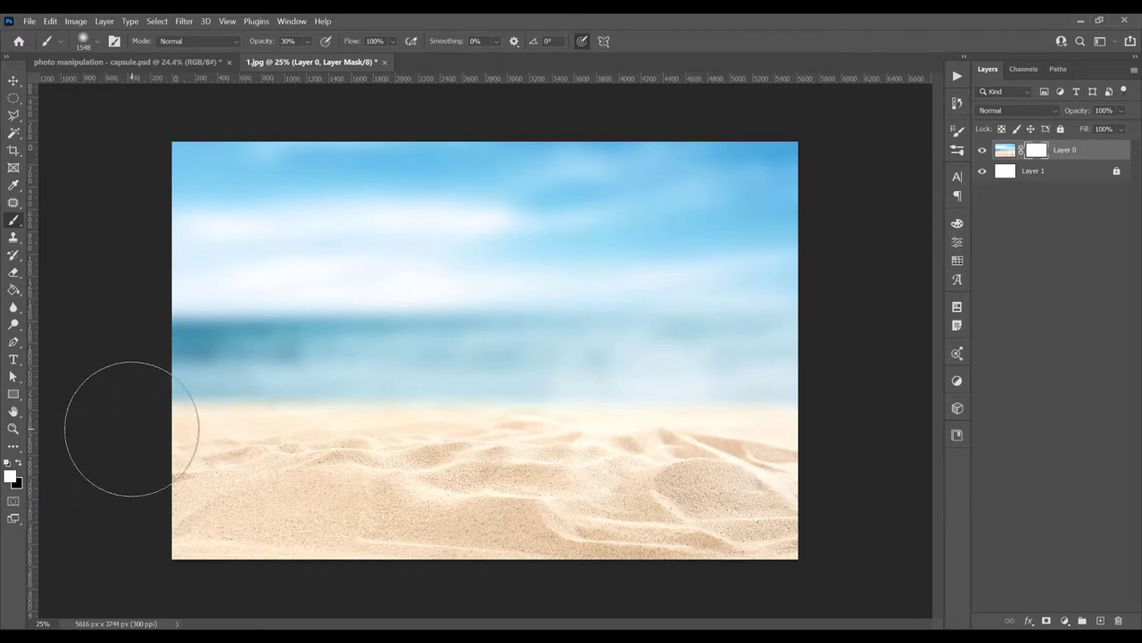
{"action": "left_click", "coordinate": [18, 463]}
{"action": "left_click", "coordinate": [19, 463]}
{"action": "left_click", "coordinate": [18, 463]}
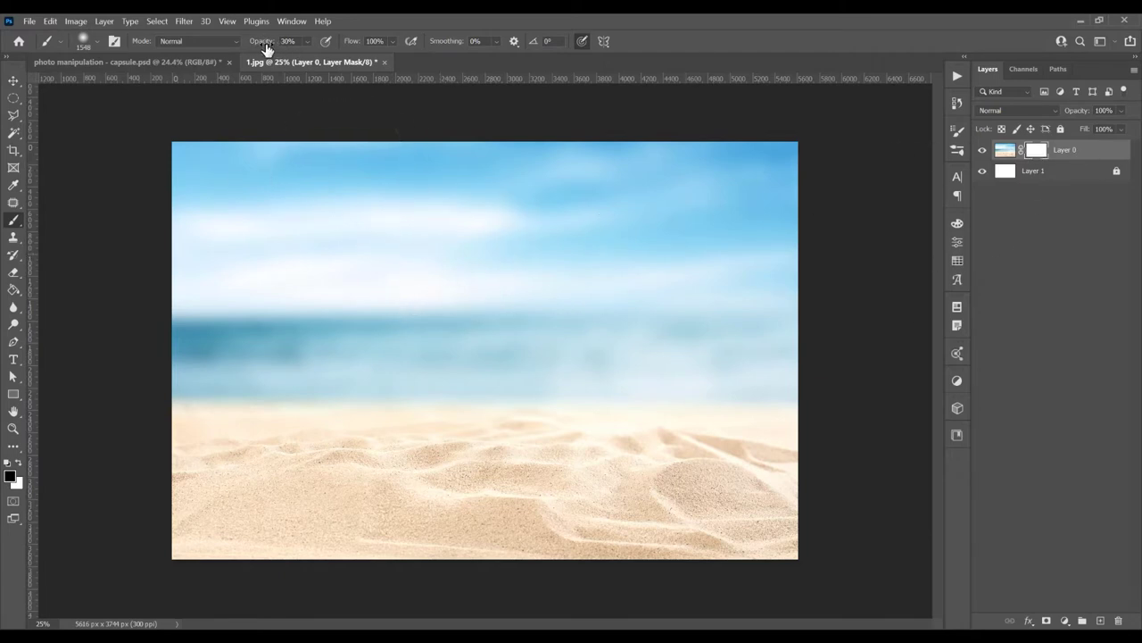
{"action": "mouse_move", "coordinate": [331, 268]}
{"action": "left_mouse_down"}
{"action": "mouse_move", "coordinate": [426, 211]}
{"action": "mouse_move", "coordinate": [678, 205]}
{"action": "mouse_move", "coordinate": [676, 293]}
{"action": "mouse_move", "coordinate": [191, 286]}
{"action": "mouse_move", "coordinate": [279, 312]}
{"action": "mouse_move", "coordinate": [726, 324]}
{"action": "mouse_move", "coordinate": [740, 191]}
{"action": "mouse_move", "coordinate": [714, 175]}
{"action": "mouse_move", "coordinate": [300, 206]}
{"action": "mouse_move", "coordinate": [739, 178]}
{"action": "mouse_move", "coordinate": [741, 248]}
{"action": "left_mouse_up"}
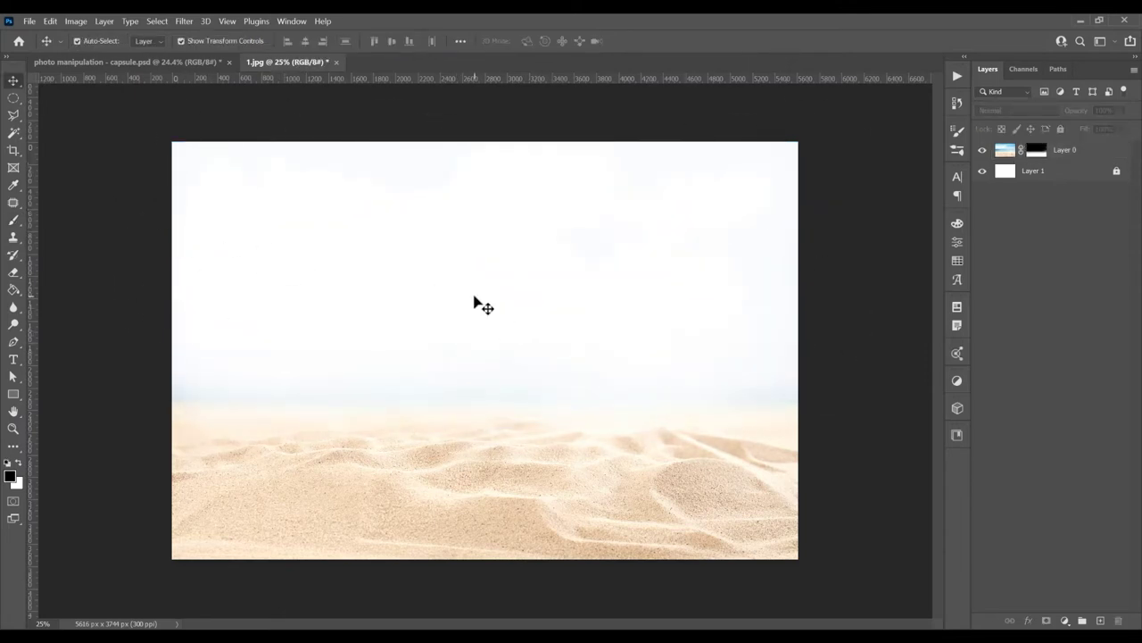
- Place the capsule image img1.png as an embedded object in the beach document
{"action": "left_click", "coordinate": [29, 22]}
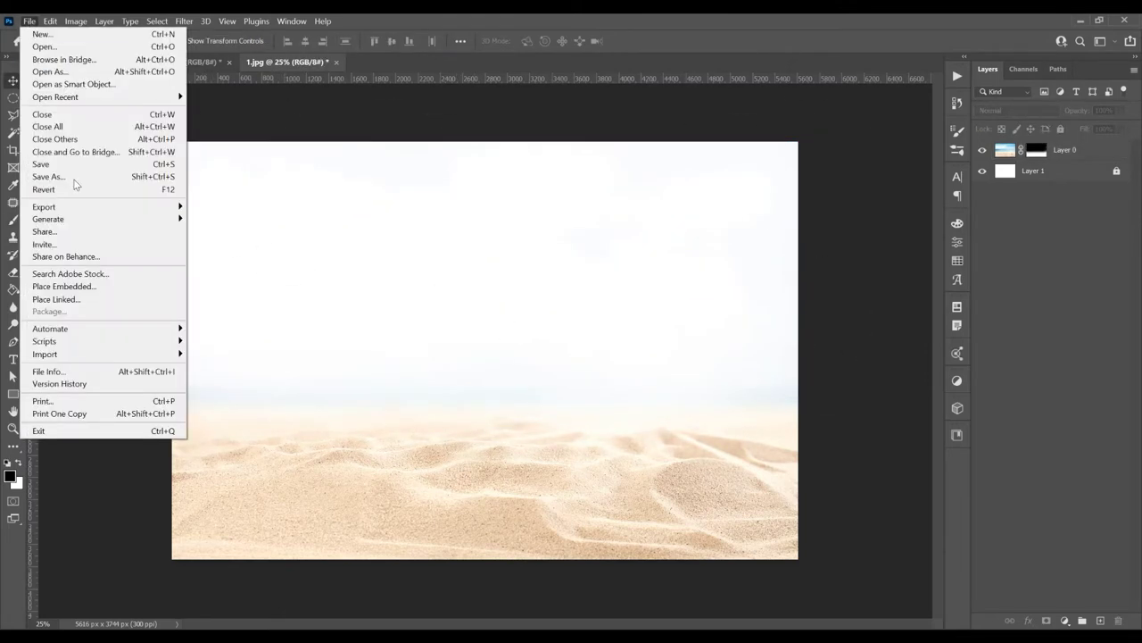
{"action": "left_click", "coordinate": [76, 286]}
{"action": "left_click", "coordinate": [399, 120]}
{"action": "left_click", "coordinate": [650, 449]}
{"action": "key", "text": "Return"}
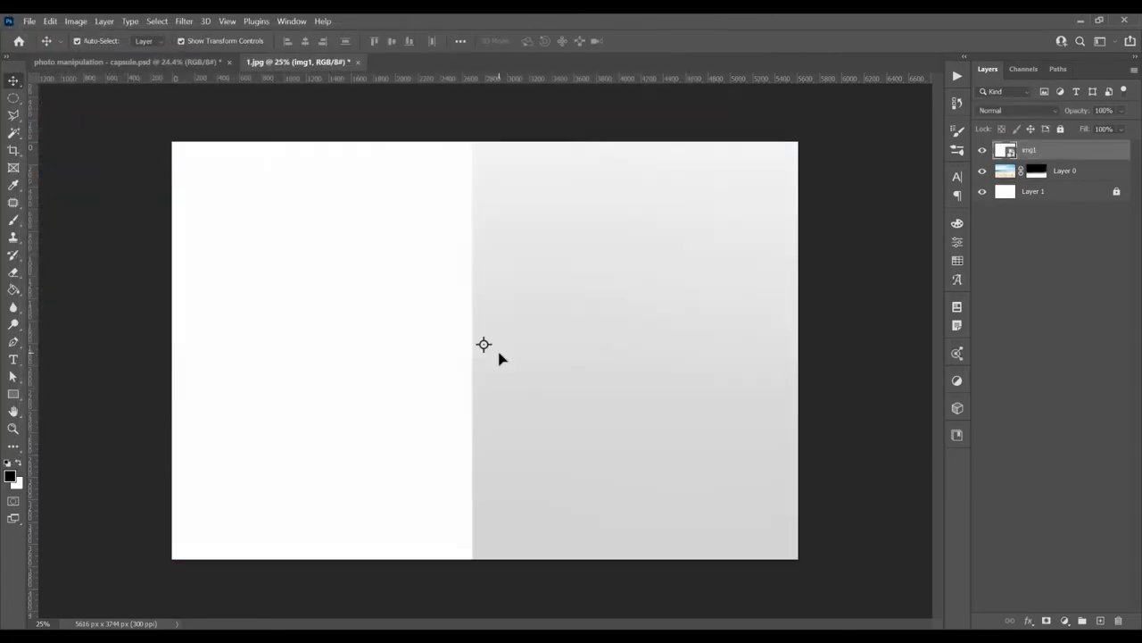
- Scale the placed capsule image proportionally to 19.73% about its centre so the whole capsule fits the canvas
{"action": "scroll", "coordinate": [499, 355], "scroll_direction": "down", "scroll_amount": 3}
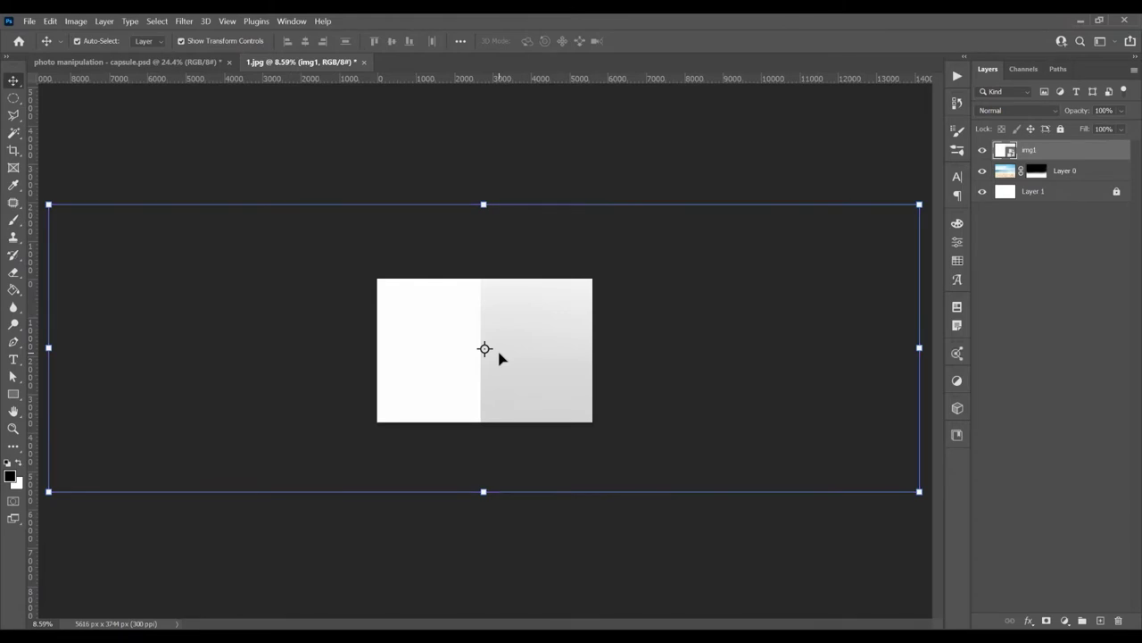
{"action": "key", "text": "ctrl+t"}
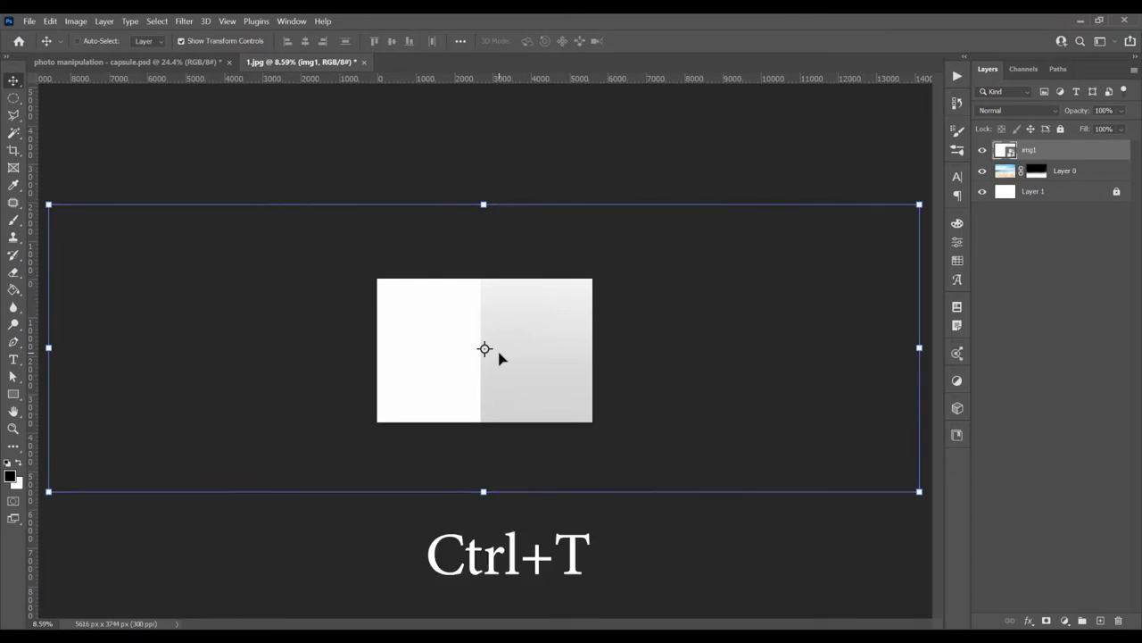
{"action": "scroll", "coordinate": [498, 357], "scroll_direction": "down", "scroll_amount": 2}
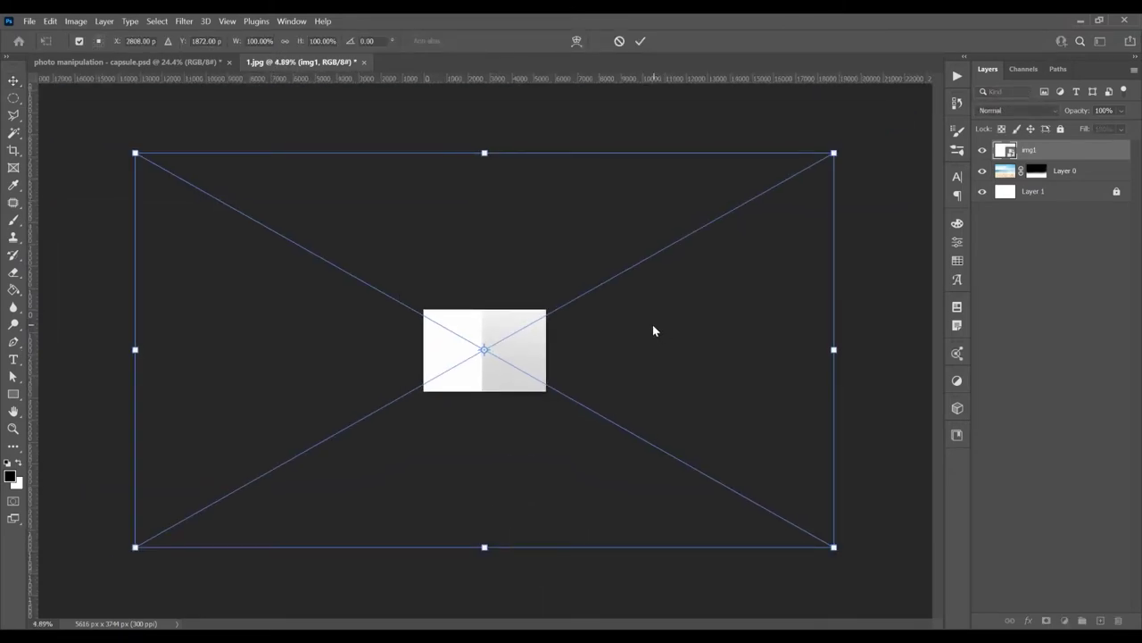
{"action": "left_click_drag", "start_coordinate": [833, 153], "coordinate": [553, 311]}
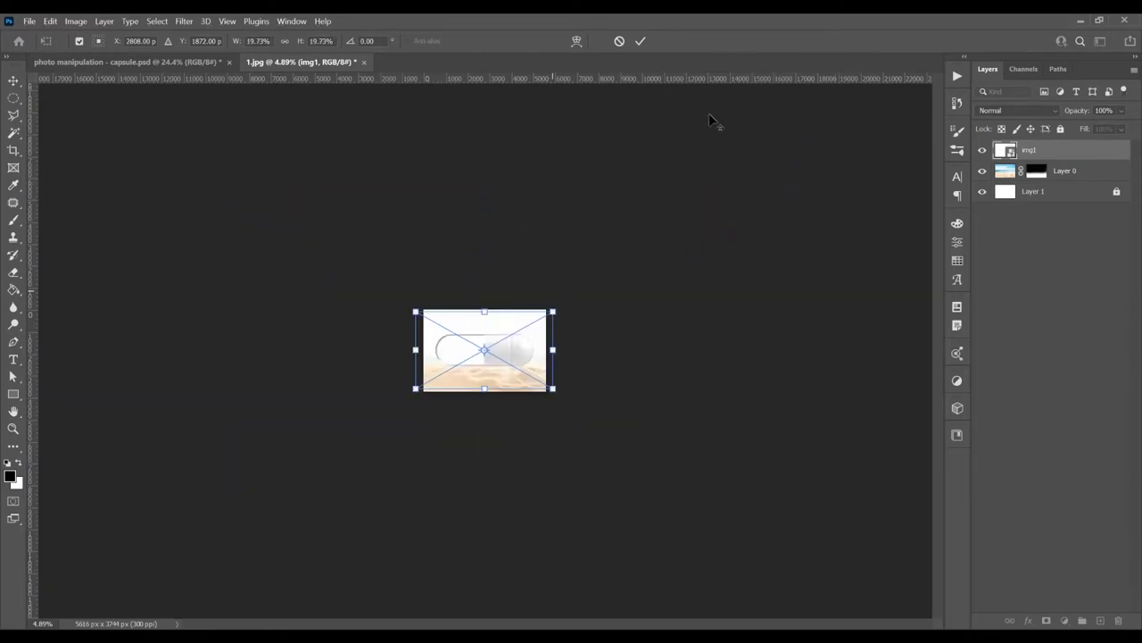
{"action": "left_click", "coordinate": [646, 42]}
{"action": "key", "text": "ctrl+0"}
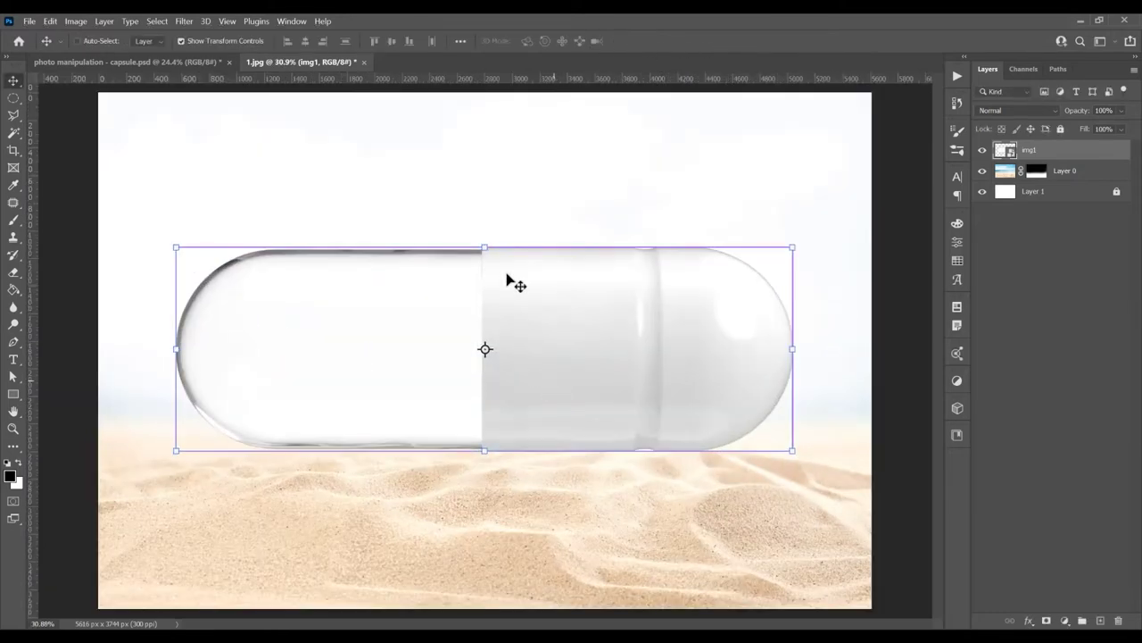
- Flip the capsule horizontally and rotate it about 2.7° counterclockwise
{"action": "scroll", "coordinate": [535, 304], "scroll_direction": "down", "scroll_amount": 2}
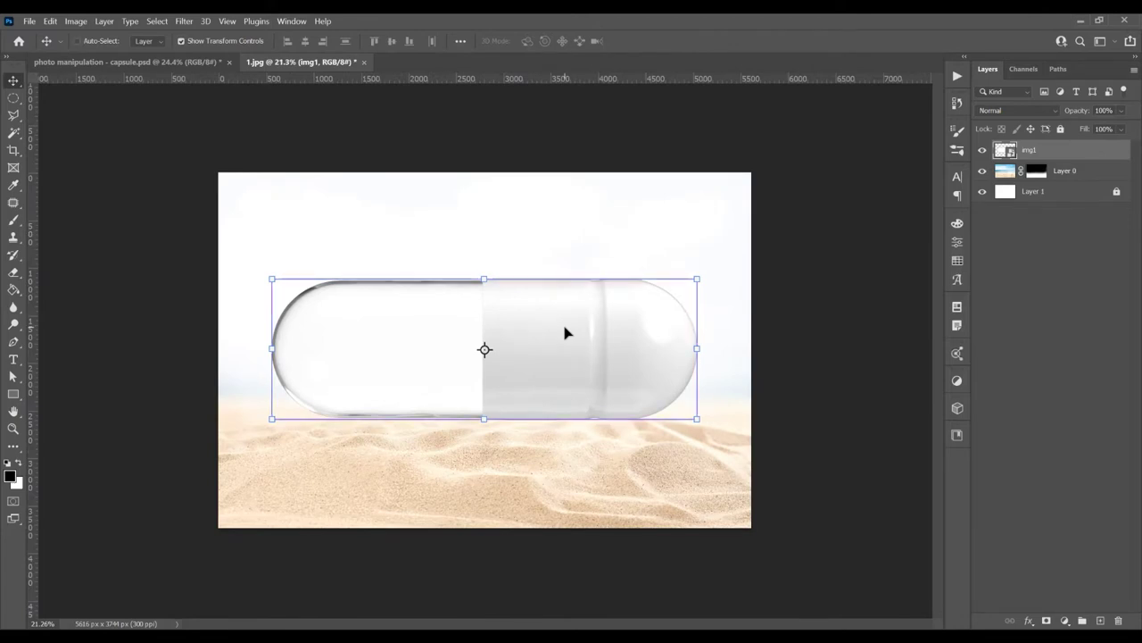
{"action": "key", "text": "ctrl+t"}
{"action": "left_click", "coordinate": [51, 23]}
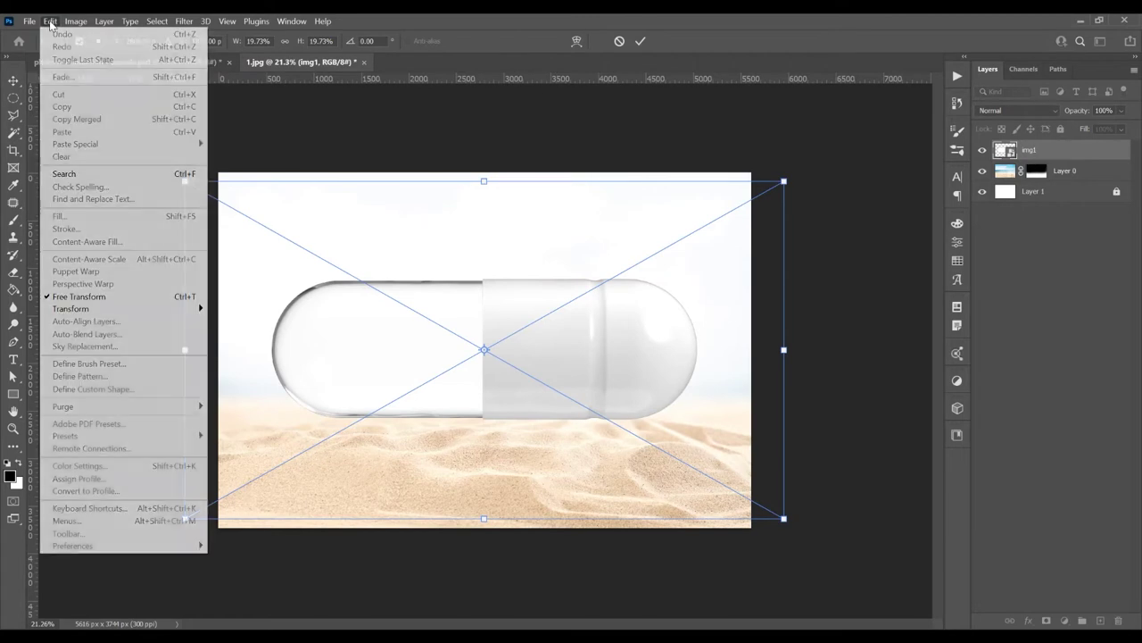
{"action": "left_click", "coordinate": [557, 58]}
{"action": "right_click", "coordinate": [510, 304]}
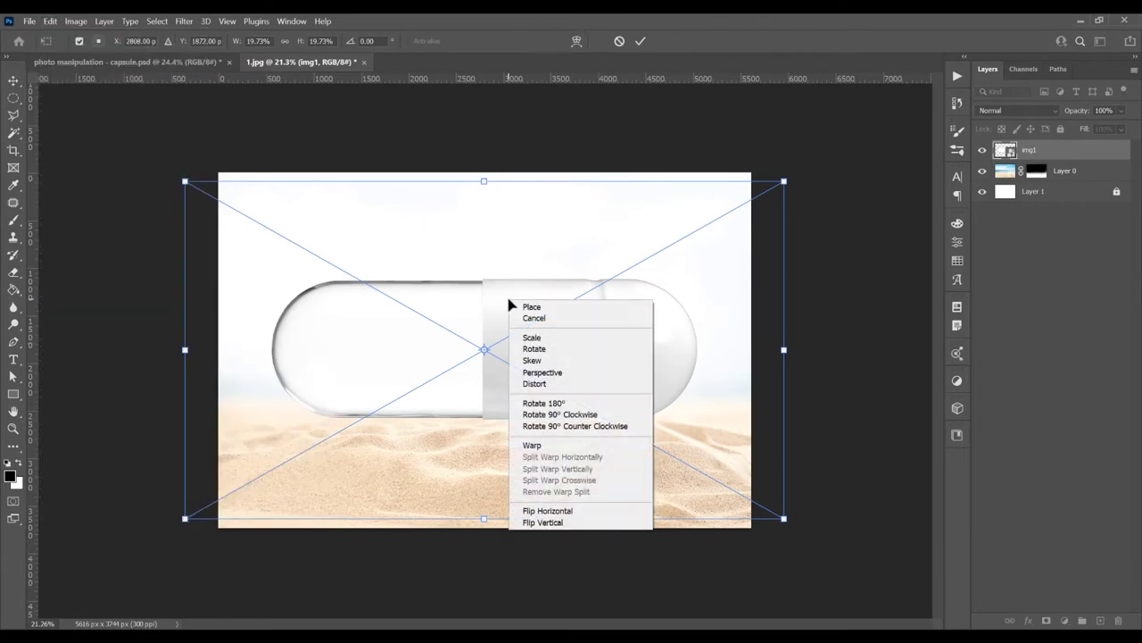
{"action": "left_click", "coordinate": [578, 512]}
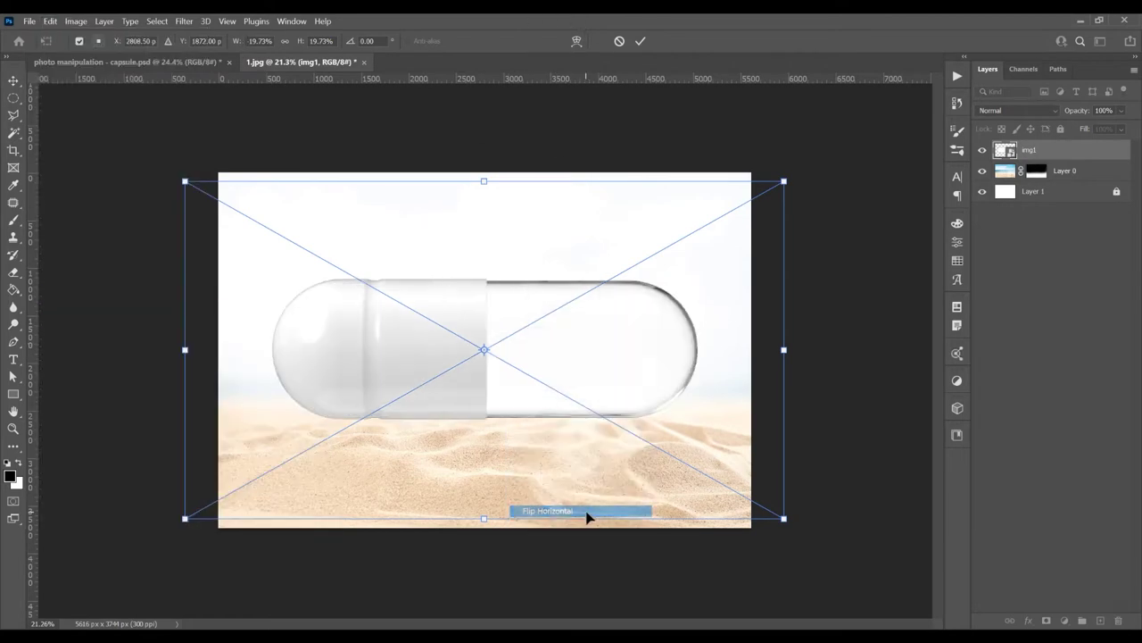
{"action": "left_click_drag", "start_coordinate": [806, 365], "coordinate": [812, 336]}
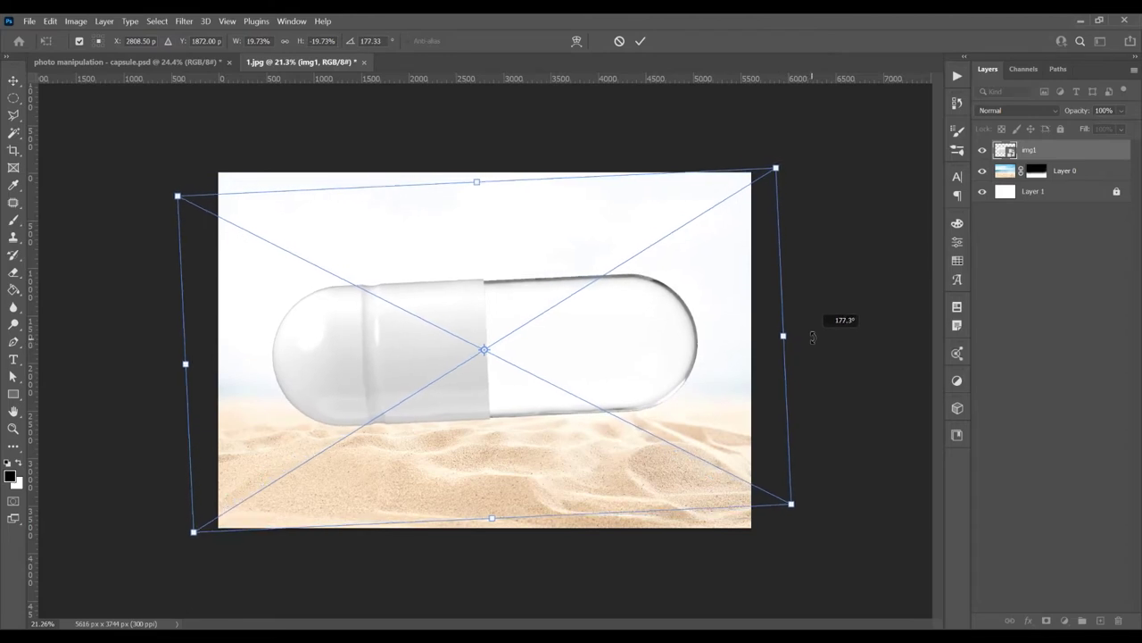
{"action": "left_click", "coordinate": [640, 41]}
- Move Layer 0 above the img1 capsule layer and set its blending mode to Multiply
{"action": "mouse_move", "coordinate": [1006, 152]}
{"action": "left_mouse_down"}
{"action": "mouse_move", "coordinate": [1006, 175]}
{"action": "mouse_move", "coordinate": [1006, 148]}
{"action": "left_mouse_up"}
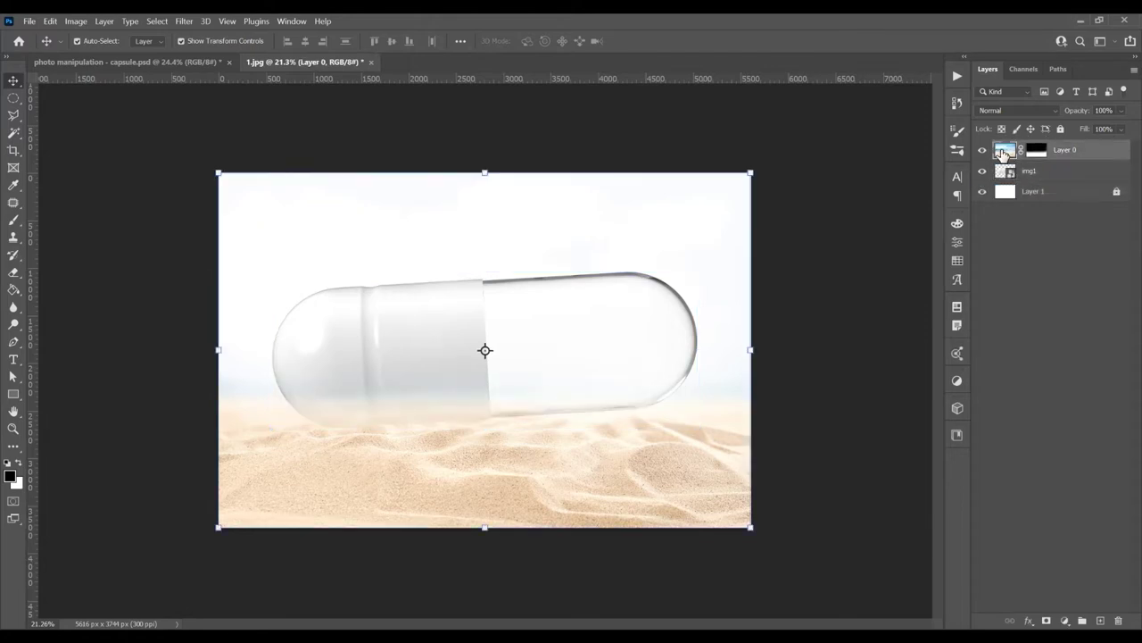
{"action": "left_click", "coordinate": [1014, 105]}
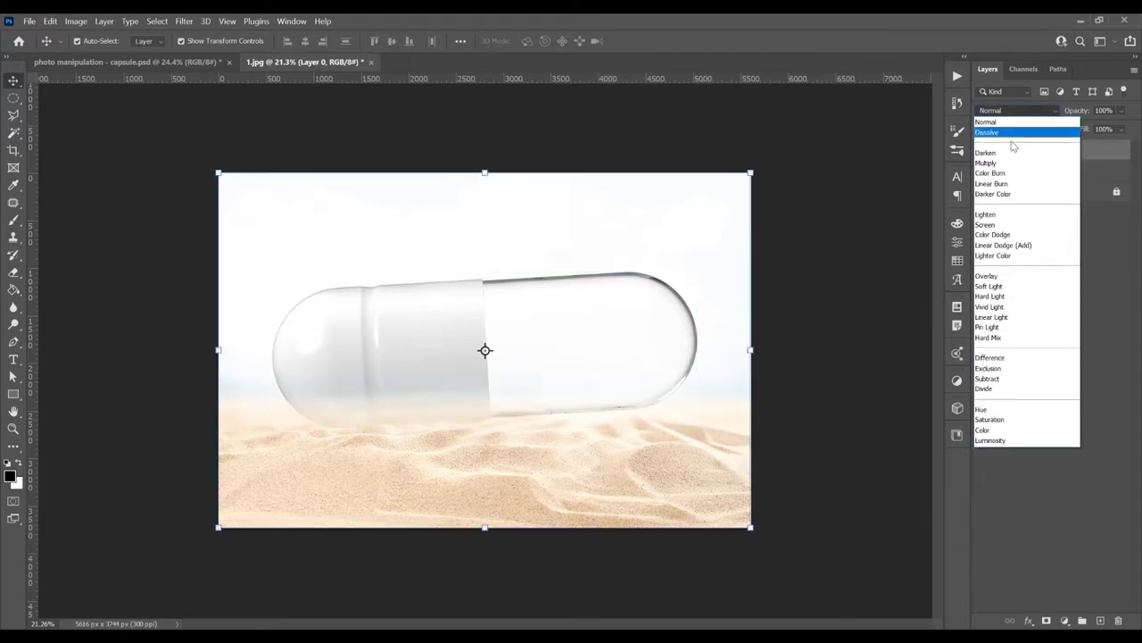
{"action": "left_click", "coordinate": [1002, 163]}
- Shift the img1 capsule slightly down so that it rests on the sand
{"action": "left_click", "coordinate": [1007, 173]}
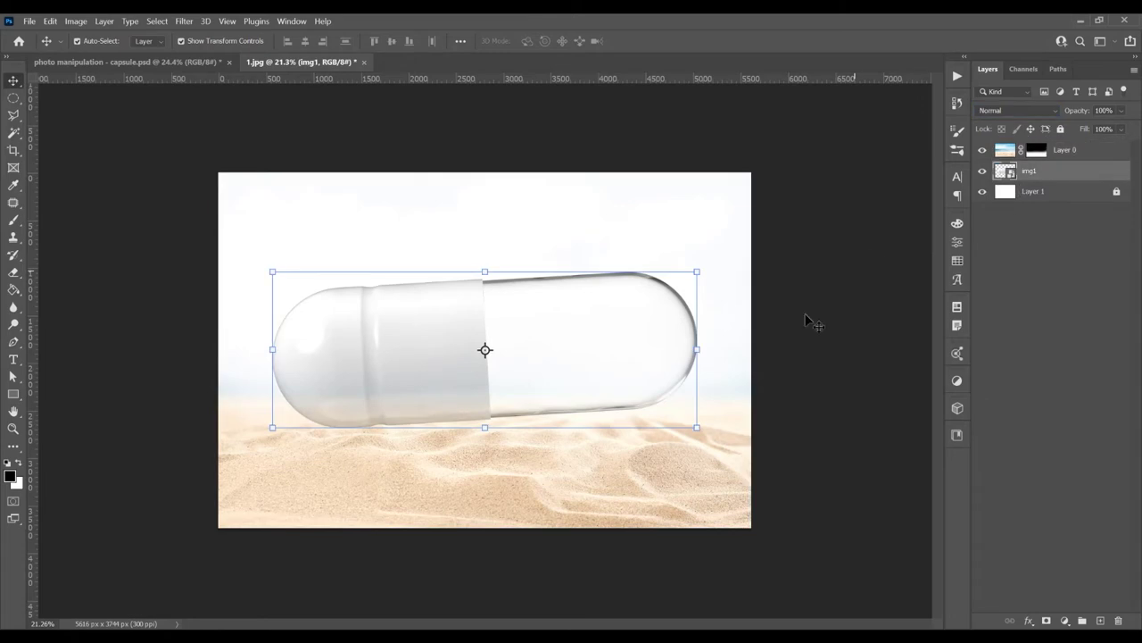
{"action": "left_click_drag", "start_coordinate": [647, 340], "coordinate": [652, 373]}
- Place the underwater image img3.jpg as an embedded object and scale it down to about the canvas height
{"action": "left_click", "coordinate": [27, 21]}
{"action": "left_click", "coordinate": [89, 287]}
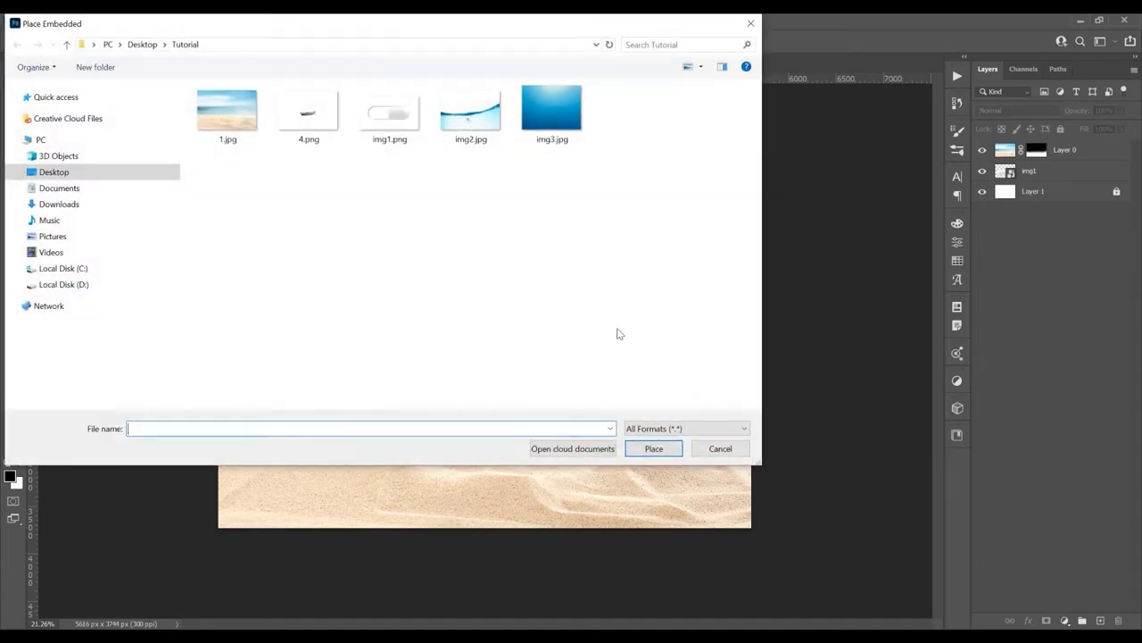
{"action": "left_click", "coordinate": [552, 111]}
{"action": "left_click", "coordinate": [653, 448]}
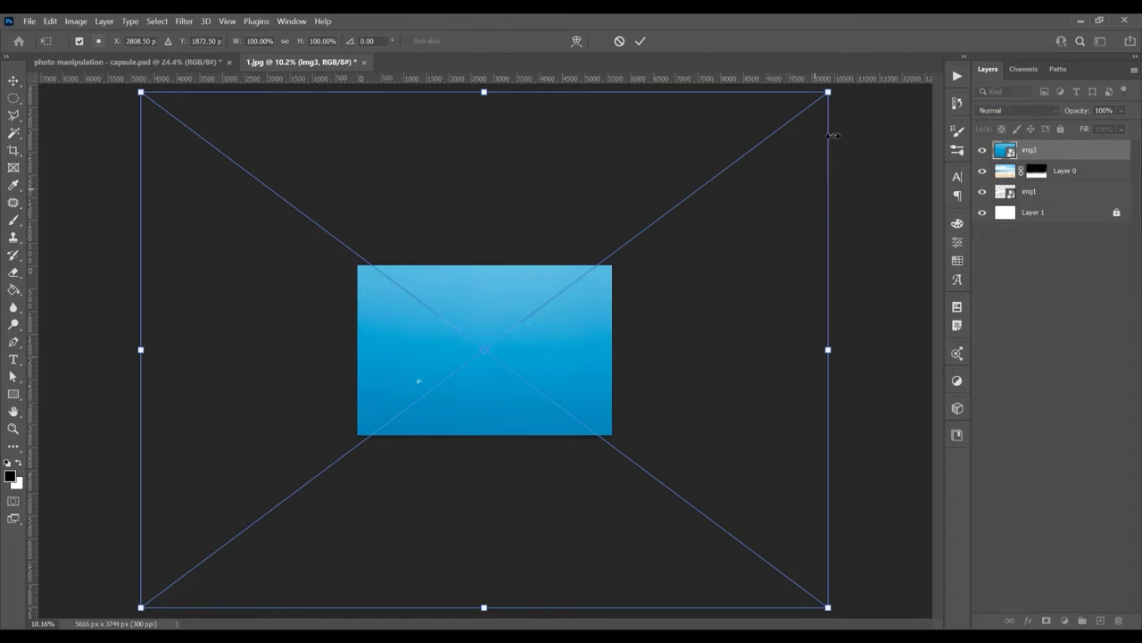
{"action": "left_click_drag", "start_coordinate": [829, 92], "coordinate": [607, 258]}
{"action": "key", "text": "Return"}
{"action": "key", "text": "ctrl+0"}
{"action": "scroll", "coordinate": [492, 396], "scroll_direction": "up", "scroll_amount": 3}
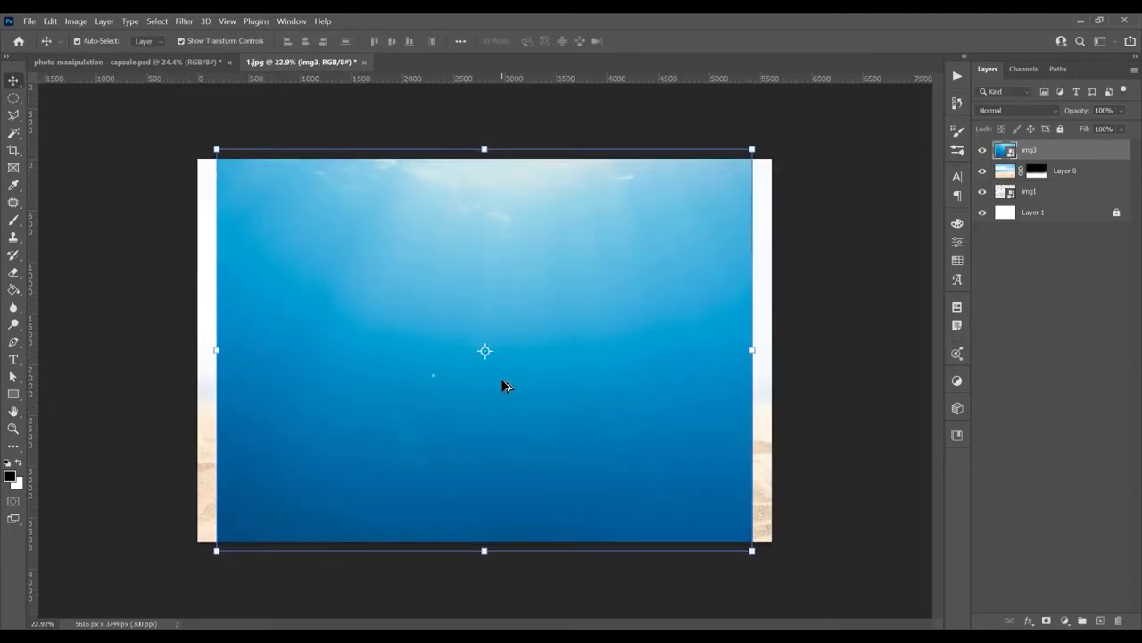
- Shrink the img3 underwater image to about the capsule's width while at 50% opacity, and restore its opacity to 100%
{"action": "left_click", "coordinate": [1122, 111]}
{"action": "left_click", "coordinate": [808, 314]}
{"action": "left_click", "coordinate": [1062, 153]}
{"action": "key", "text": "5"}
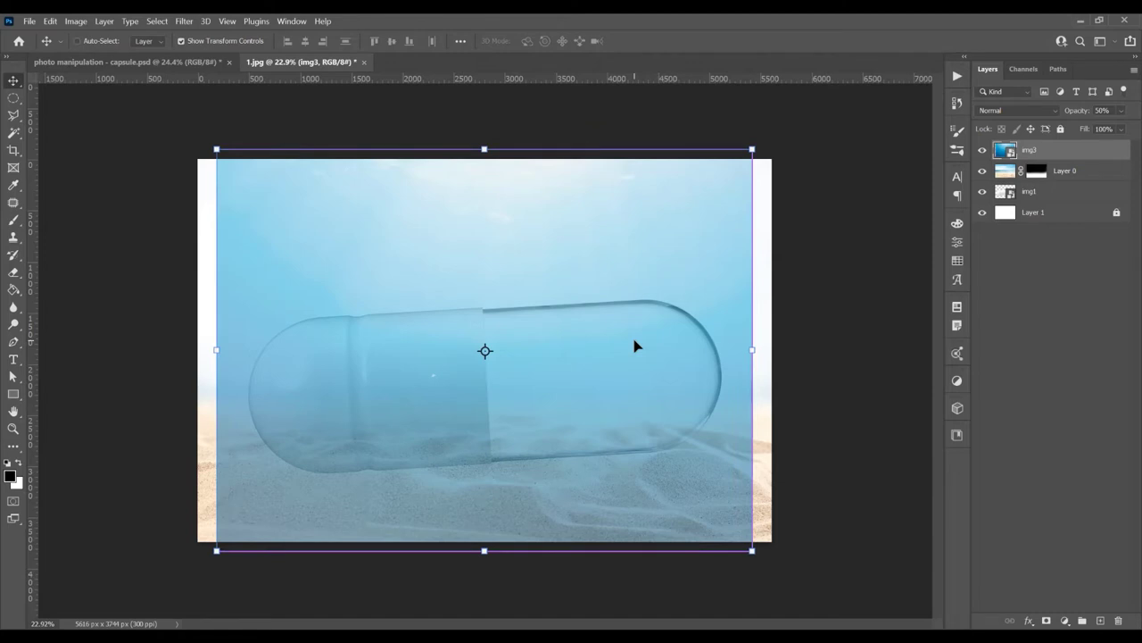
{"action": "key", "text": "ctrl+t"}
{"action": "left_click_drag", "start_coordinate": [753, 149], "coordinate": [726, 168]}
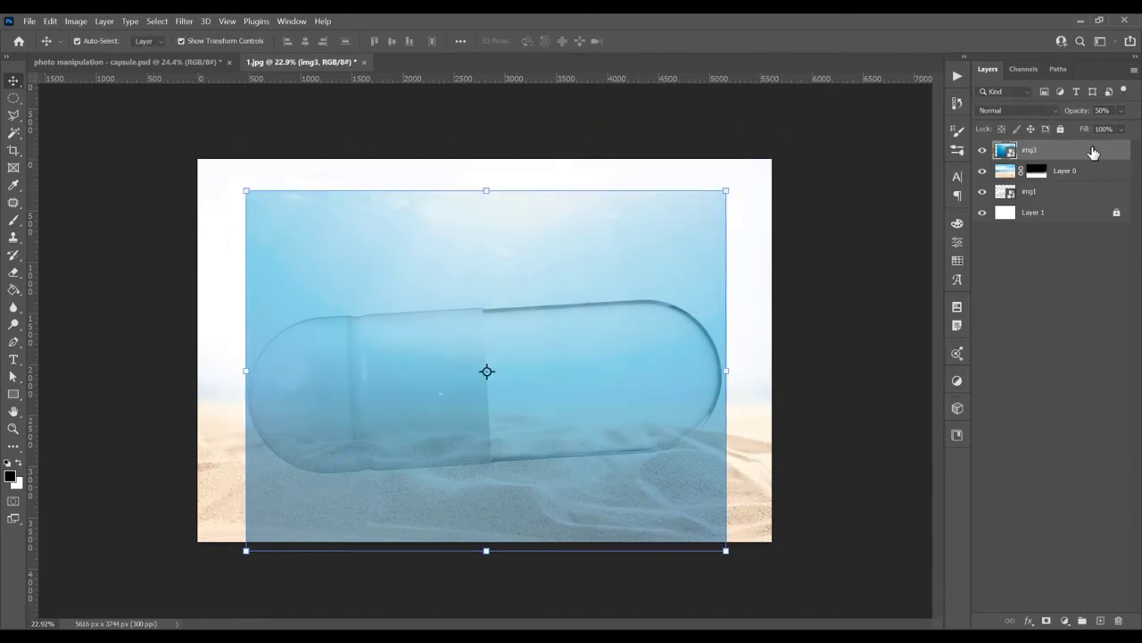
{"action": "key", "text": "0"}
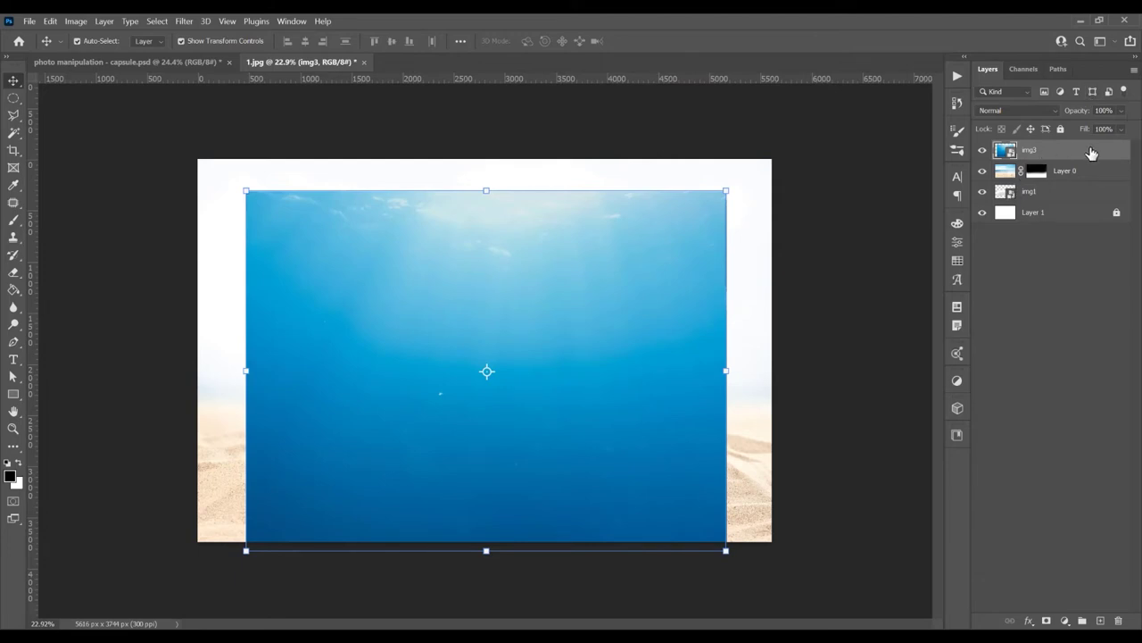
- Rasterize the img3 underwater layer and use Content-Aware Scale to lower its upper edge to just below the capsule's top
{"action": "right_click", "coordinate": [1091, 157]}
{"action": "left_click", "coordinate": [1044, 291]}
{"action": "left_click", "coordinate": [50, 20]}
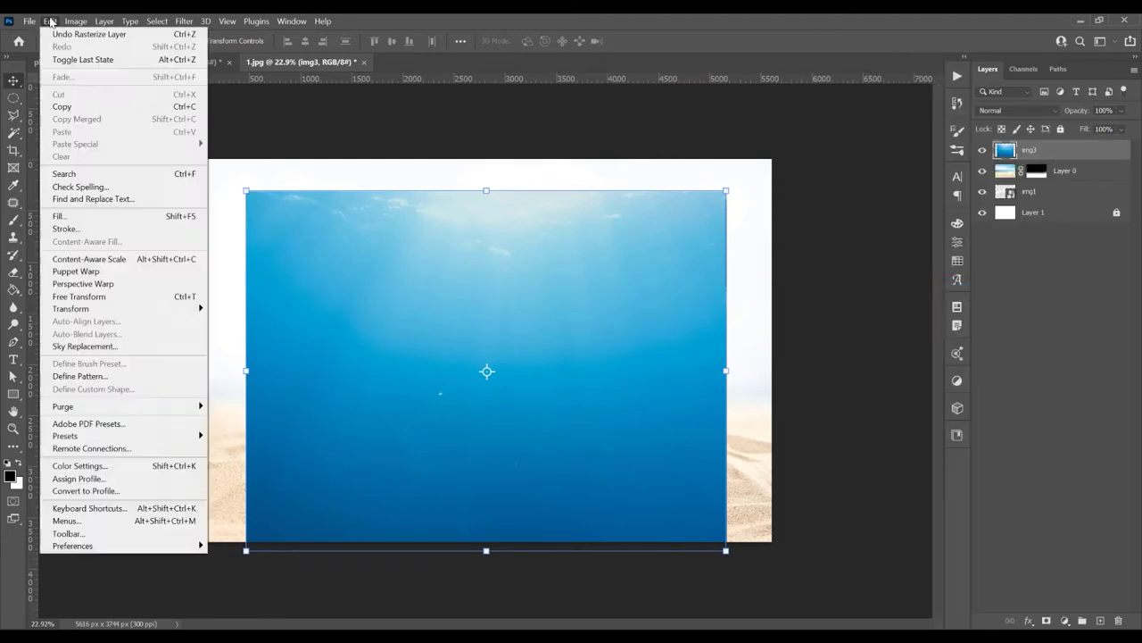
{"action": "left_click", "coordinate": [134, 259]}
{"action": "left_click_drag", "start_coordinate": [487, 190], "coordinate": [489, 350]}
{"action": "key", "text": "Return"}
- Rotate img3 slightly counterclockwise to match the capsule's tilt and mask it to the outline of the img1 capsule
{"action": "left_click_drag", "start_coordinate": [740, 434], "coordinate": [745, 423]}
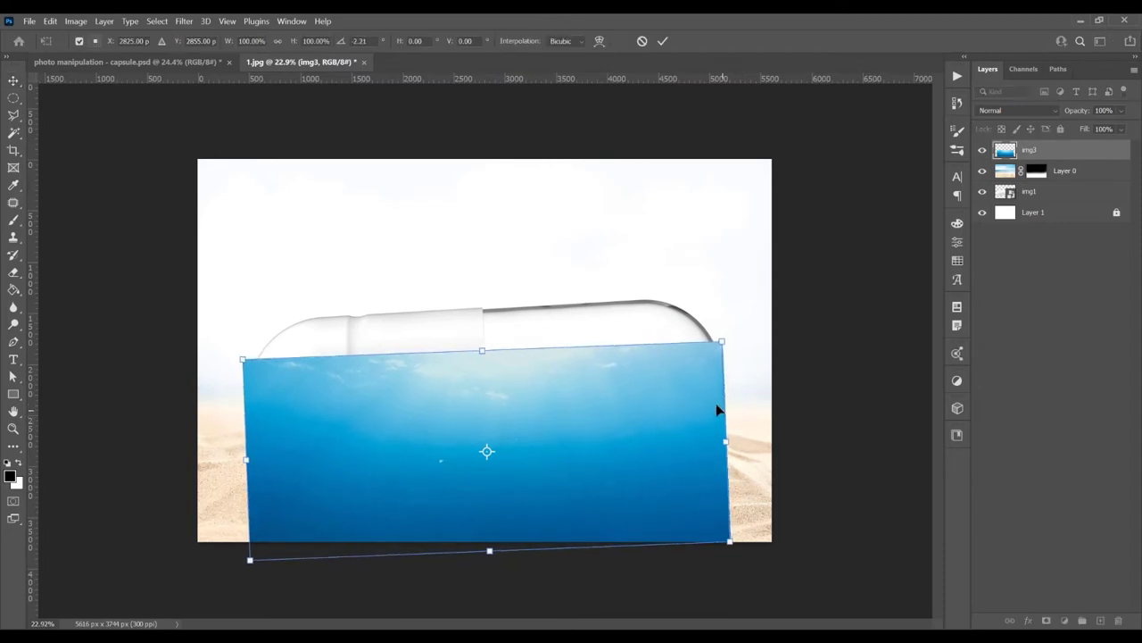
{"action": "key", "text": "Return"}
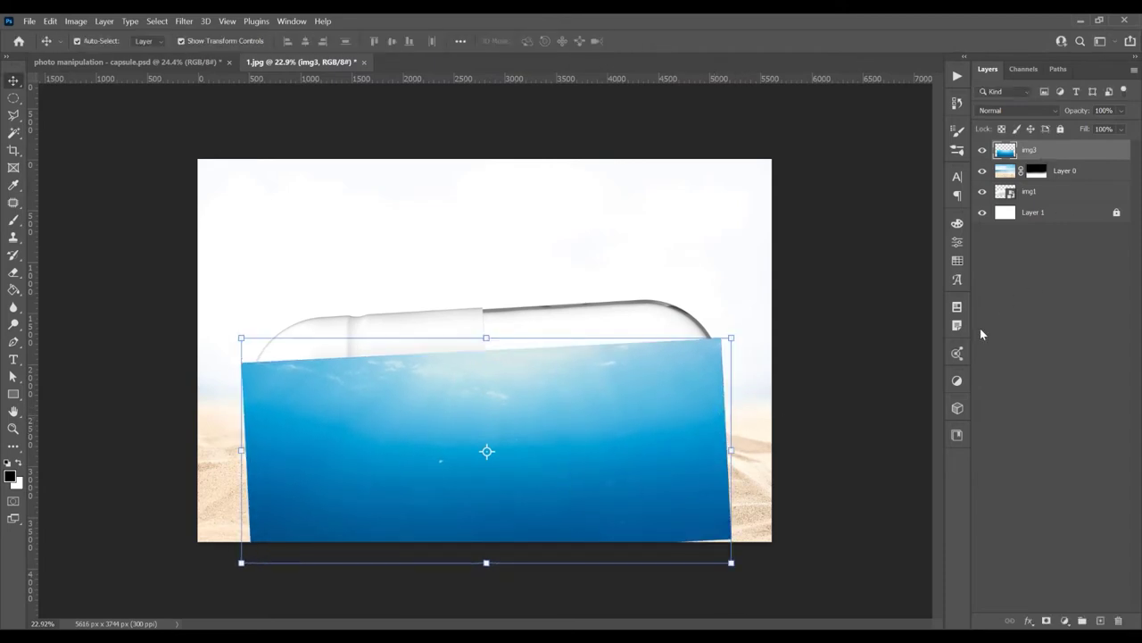
{"action": "left_click", "coordinate": [1007, 194], "text": "ctrl"}
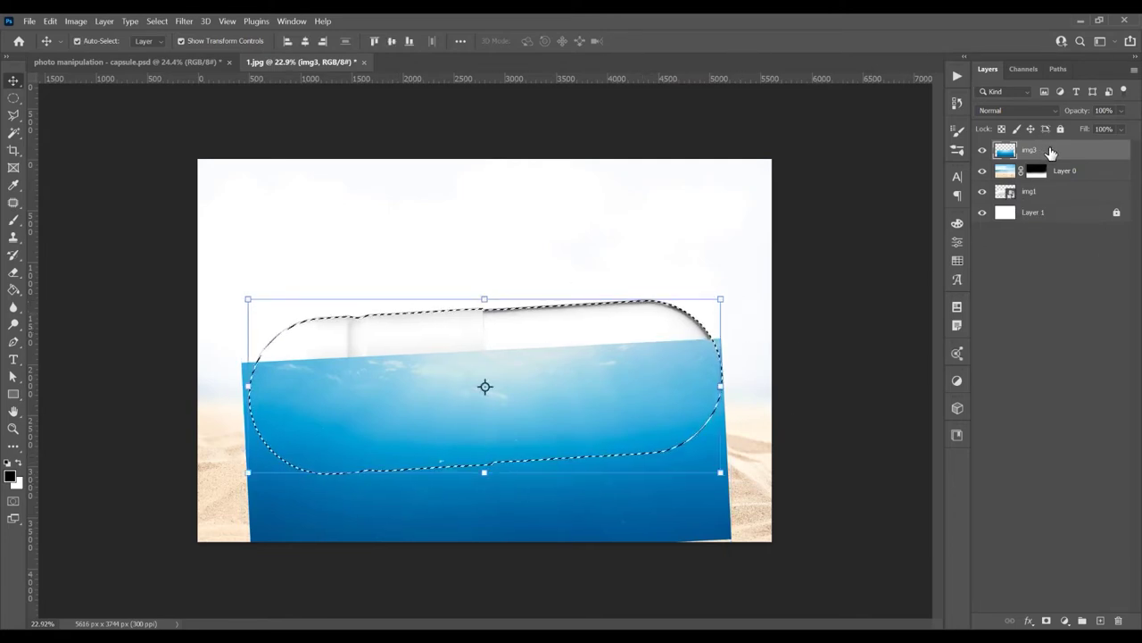
{"action": "left_click", "coordinate": [1047, 620]}
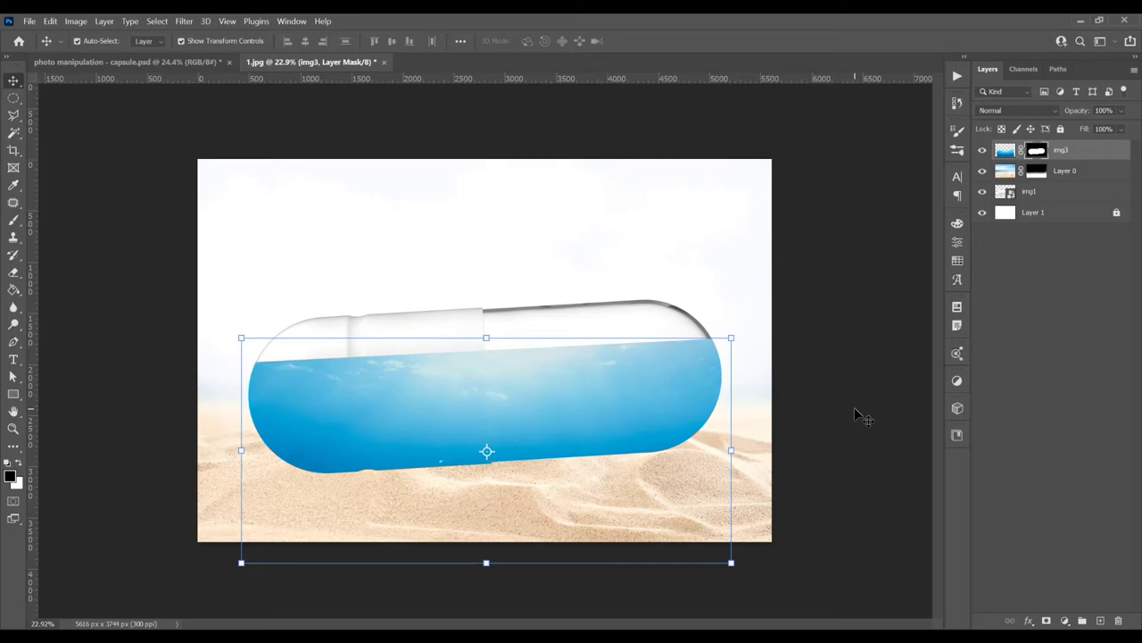
- Move the img3 layer below Layer 0 and set its blending mode to Multiply
{"action": "left_click", "coordinate": [1006, 152]}
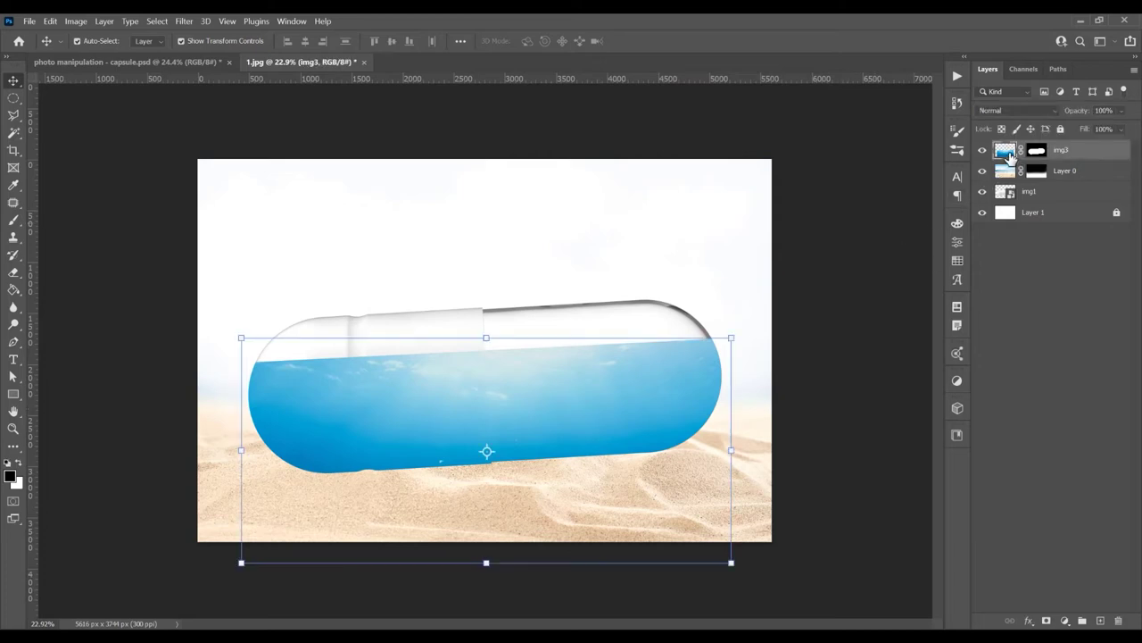
{"action": "left_click_drag", "start_coordinate": [1007, 154], "coordinate": [1007, 178]}
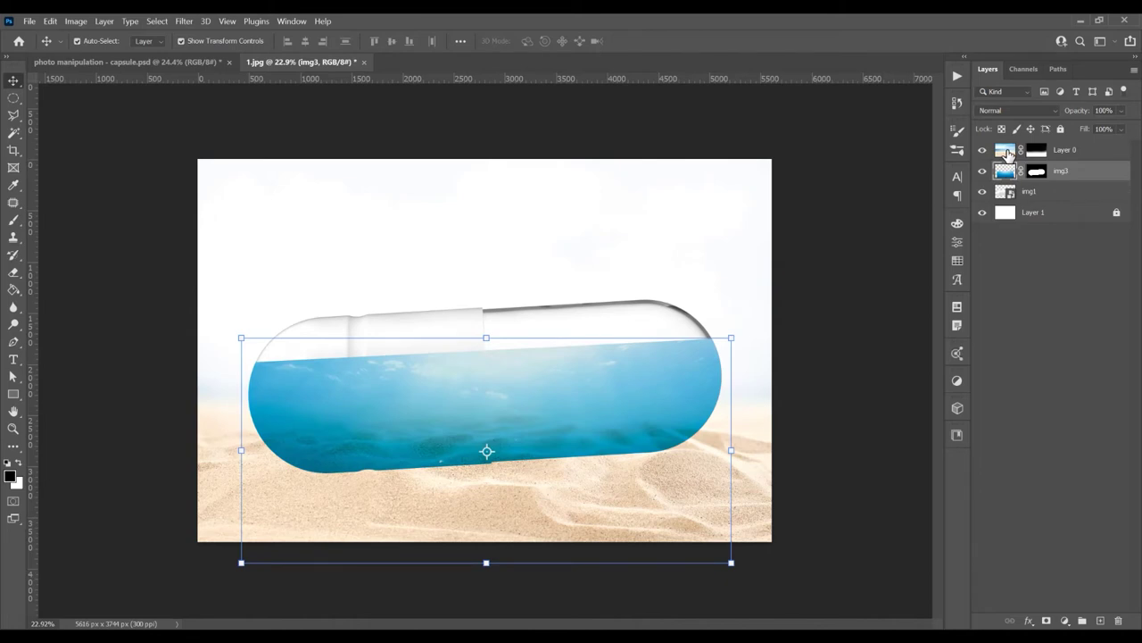
{"action": "left_click", "coordinate": [1018, 110]}
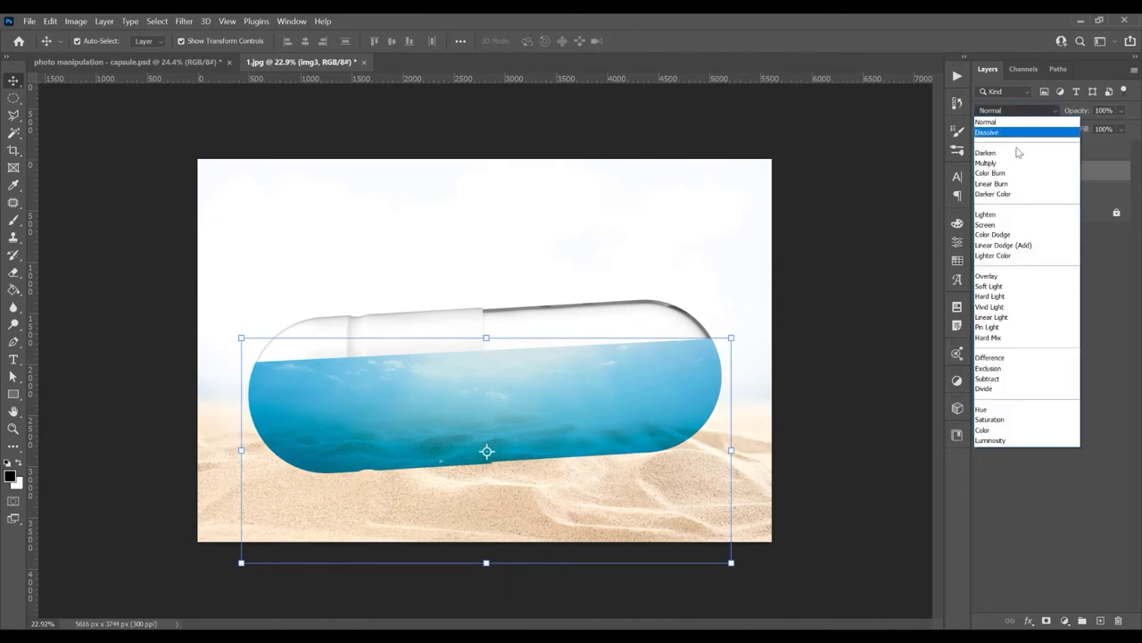
{"action": "left_click", "coordinate": [1012, 164]}
{"action": "left_click", "coordinate": [833, 326]}
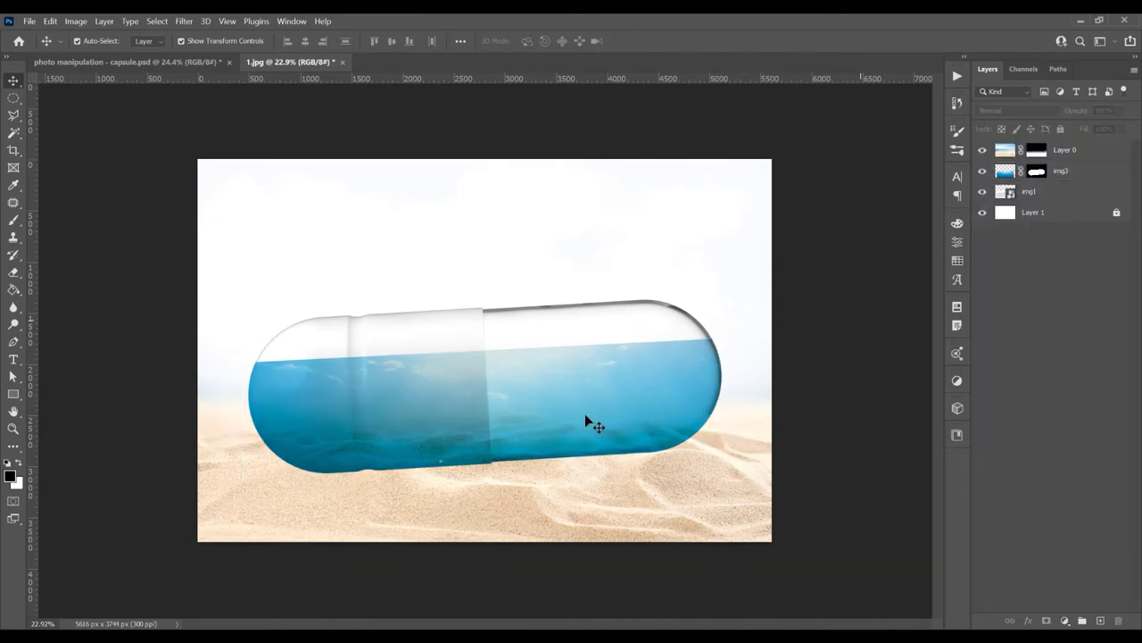
- Place the water surface image img2.jpg as an embedded object and reduce its opacity to 50%
{"action": "left_click", "coordinate": [30, 20]}
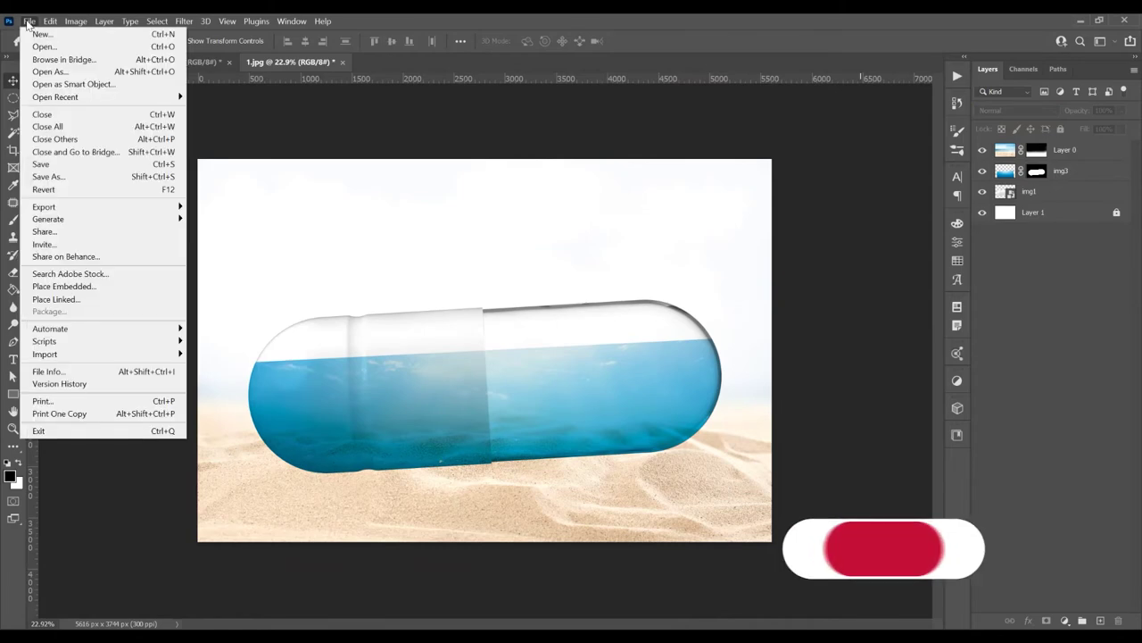
{"action": "left_click", "coordinate": [91, 288]}
{"action": "left_click", "coordinate": [473, 114]}
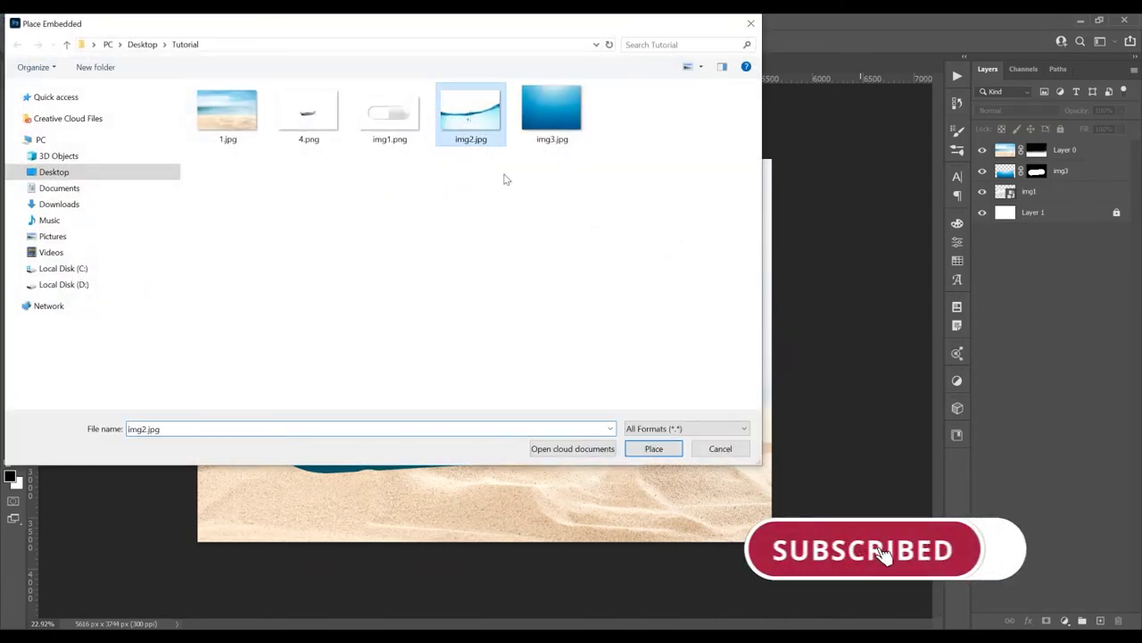
{"action": "left_click", "coordinate": [664, 449]}
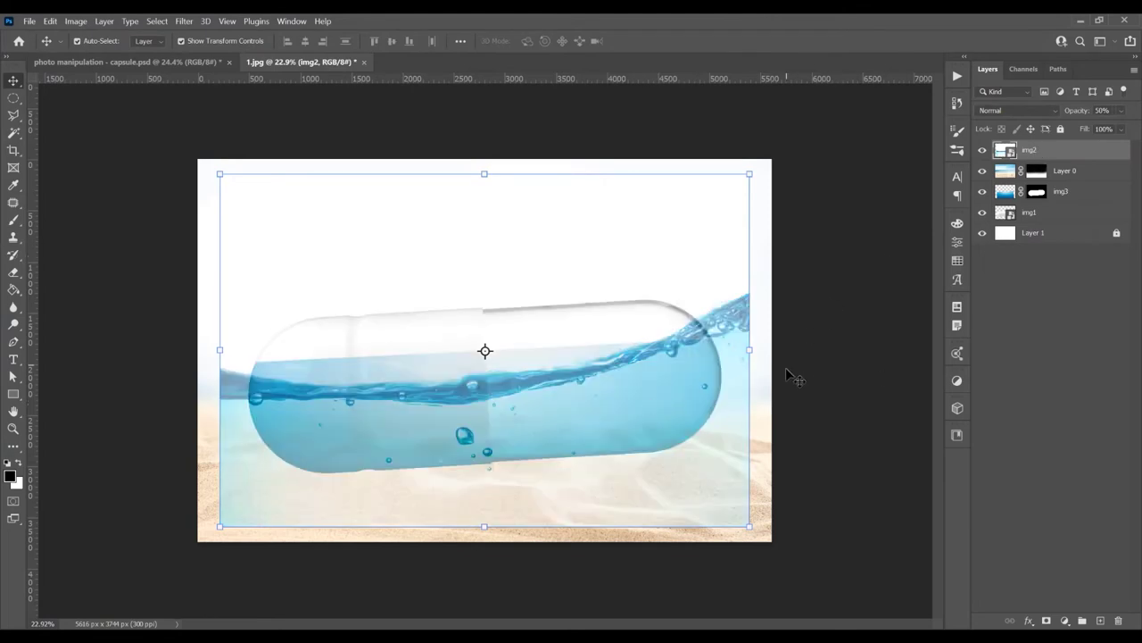
- Scale img2 down slightly, then rotate and reposition it so its wave line runs across the capsule at the img3 water level
{"action": "key", "text": "ctrl+t"}
{"action": "left_click_drag", "start_coordinate": [220, 173], "coordinate": [234, 183]}
{"action": "left_click_drag", "start_coordinate": [794, 373], "coordinate": [793, 352]}
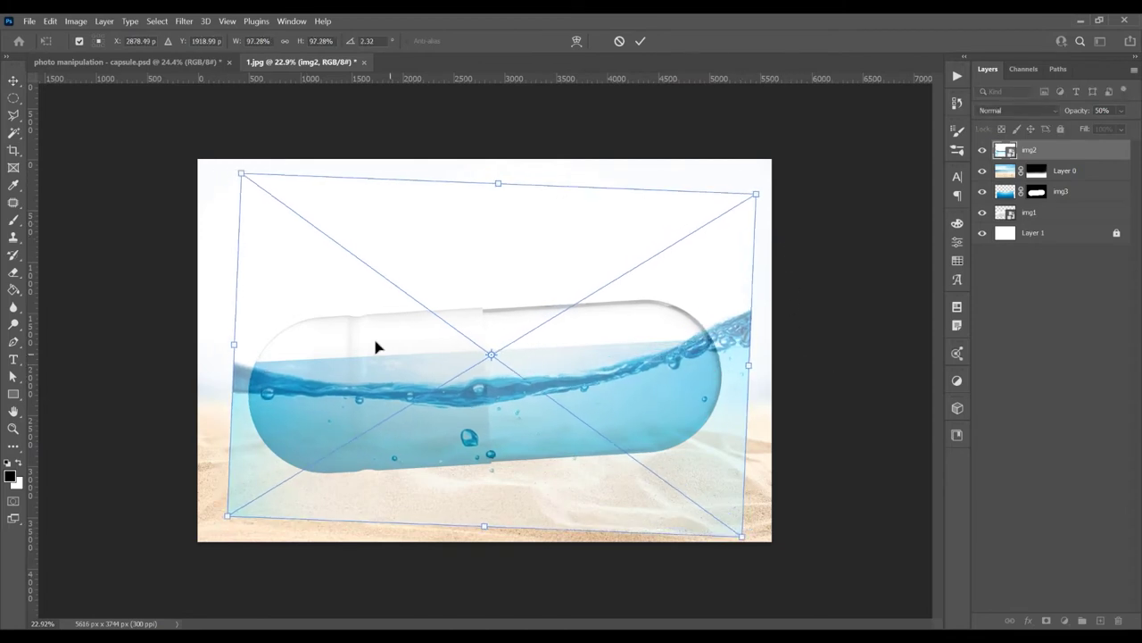
{"action": "left_click_drag", "start_coordinate": [241, 173], "coordinate": [250, 179]}
{"action": "left_click_drag", "start_coordinate": [791, 379], "coordinate": [789, 368]}
{"action": "left_click_drag", "start_coordinate": [699, 336], "coordinate": [695, 330]}
{"action": "left_click", "coordinate": [831, 313]}
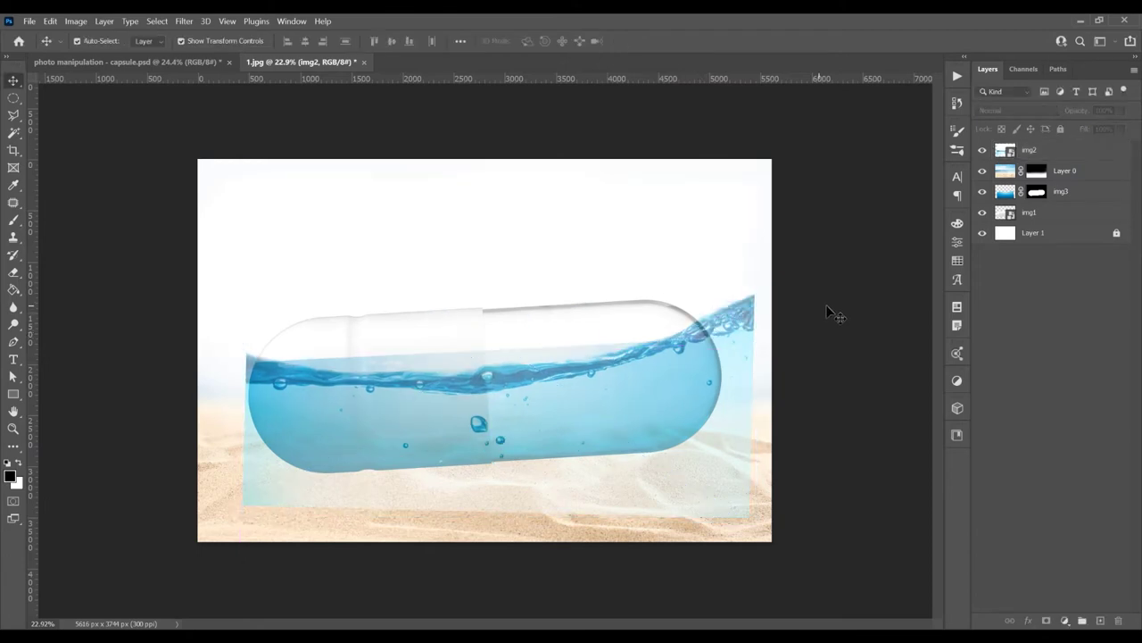
- Move img2 below Layer 0, set its blending mode to Multiply and restore its opacity to 100%
{"action": "left_click", "coordinate": [1031, 152]}
{"action": "left_click_drag", "start_coordinate": [1005, 150], "coordinate": [1007, 172]}
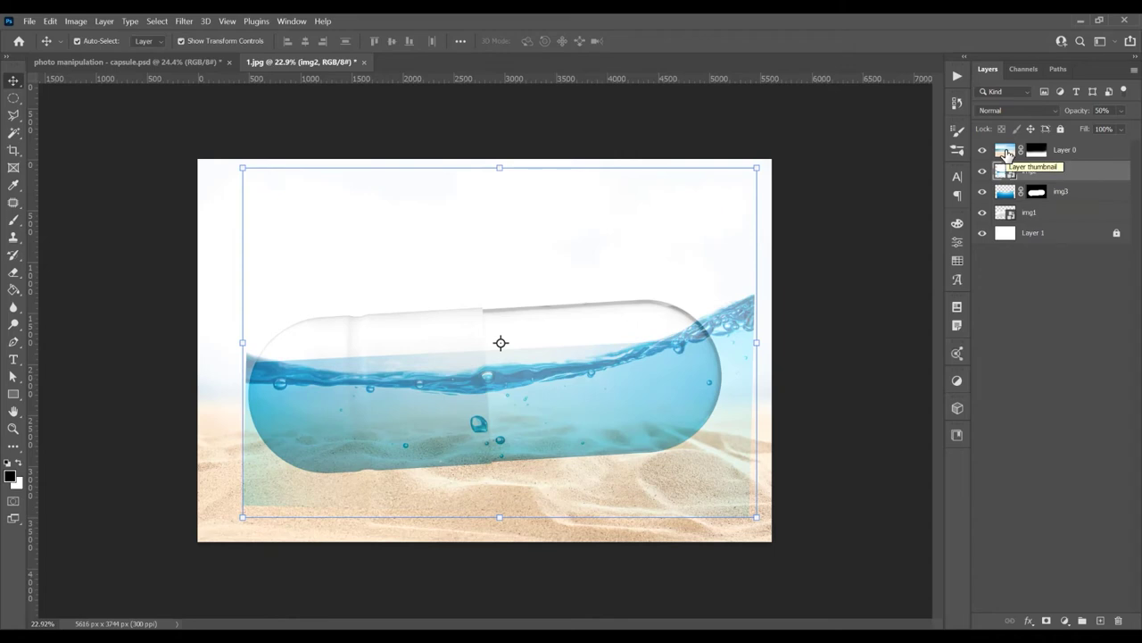
{"action": "left_click", "coordinate": [1009, 111]}
{"action": "left_click", "coordinate": [1007, 165]}
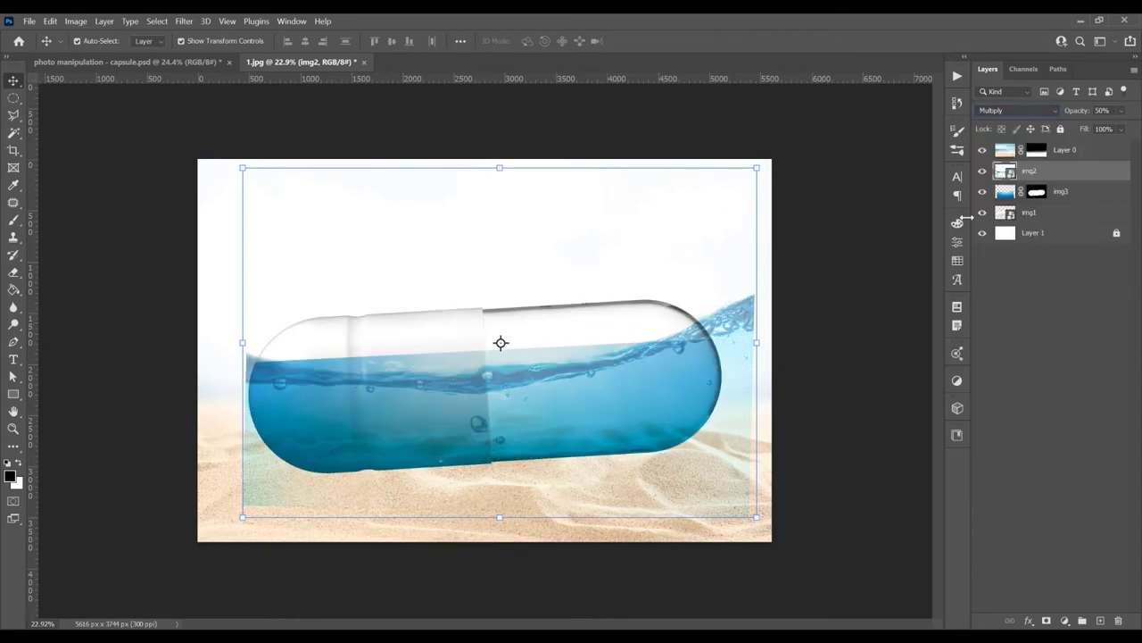
{"action": "key", "text": "0"}
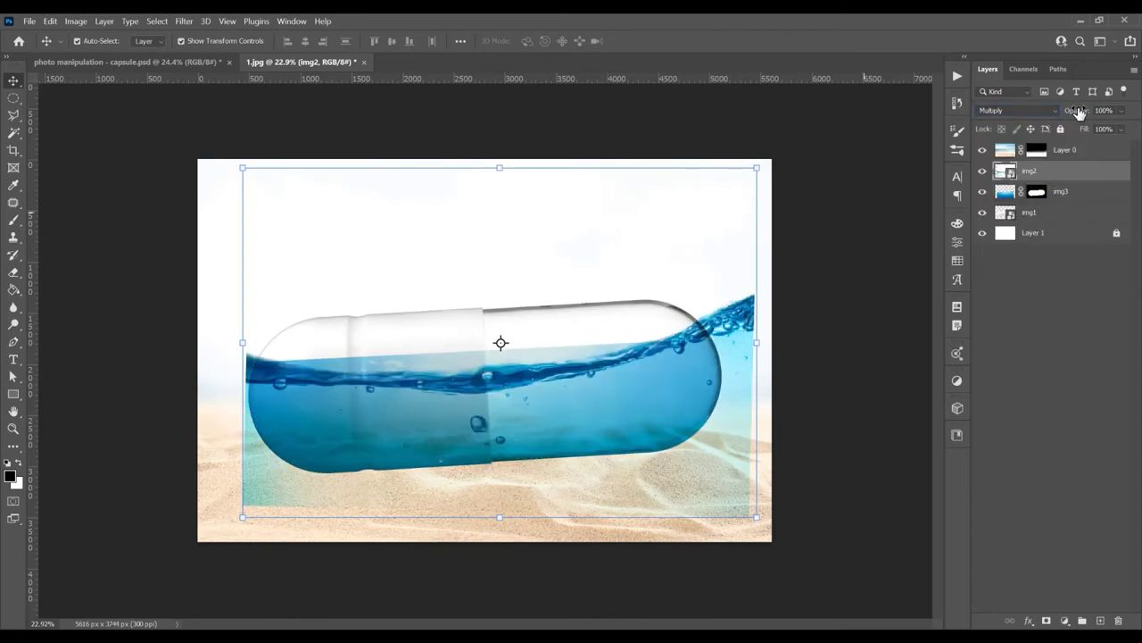
{"action": "left_click", "coordinate": [1071, 248]}
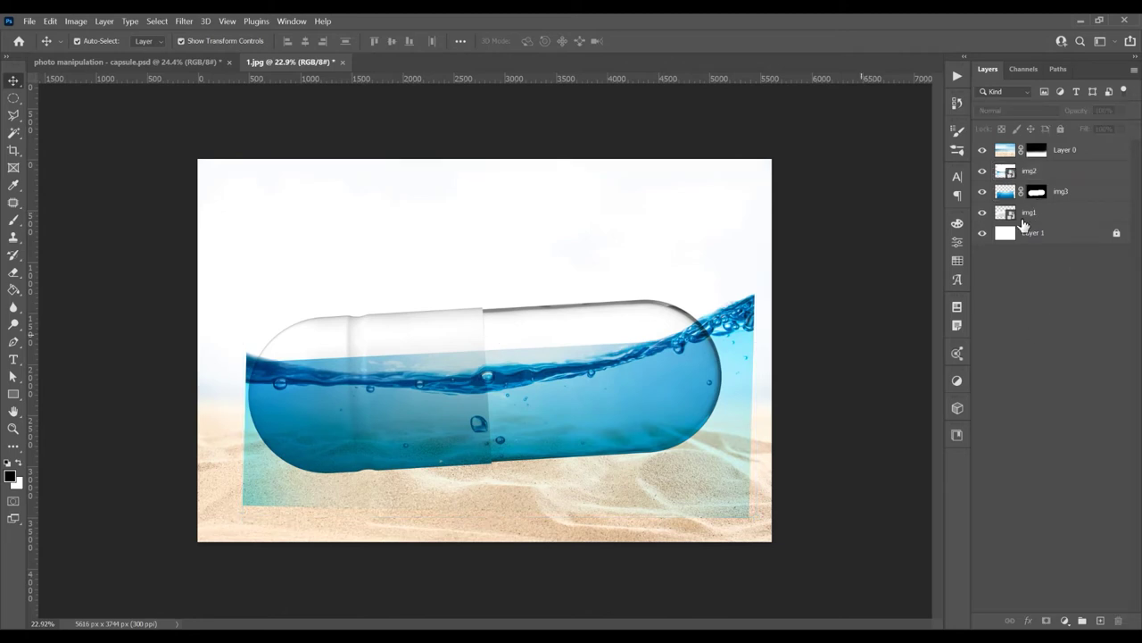
- Load the img1 capsule outline as a selection and use it to mask the img2 layer
{"action": "left_click", "coordinate": [1007, 215], "text": "ctrl"}
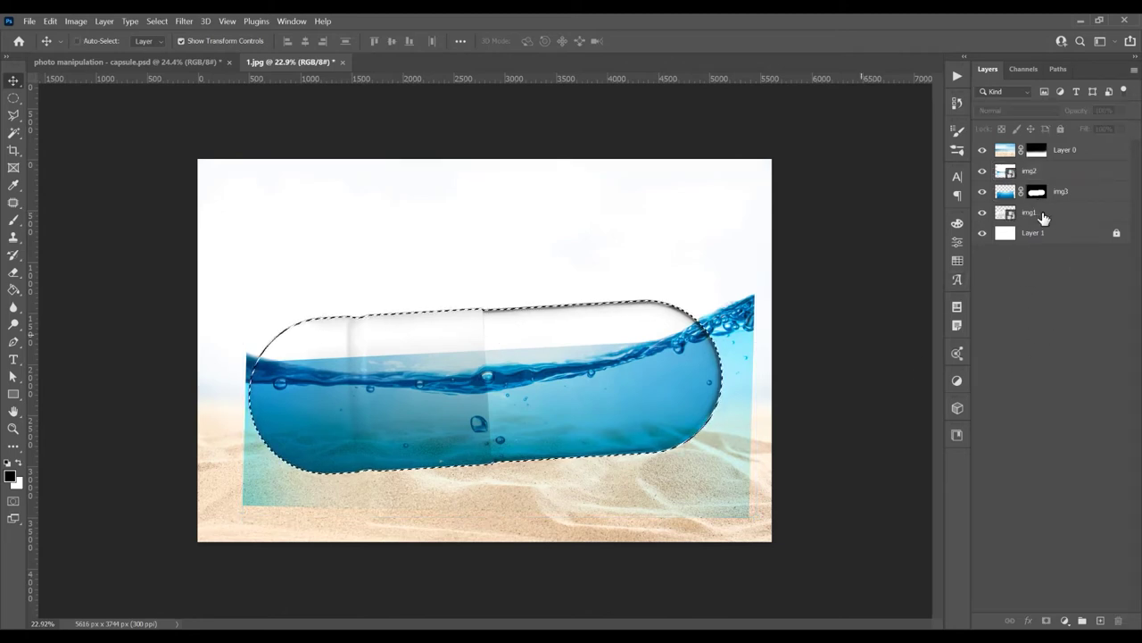
{"action": "left_click", "coordinate": [1035, 170]}
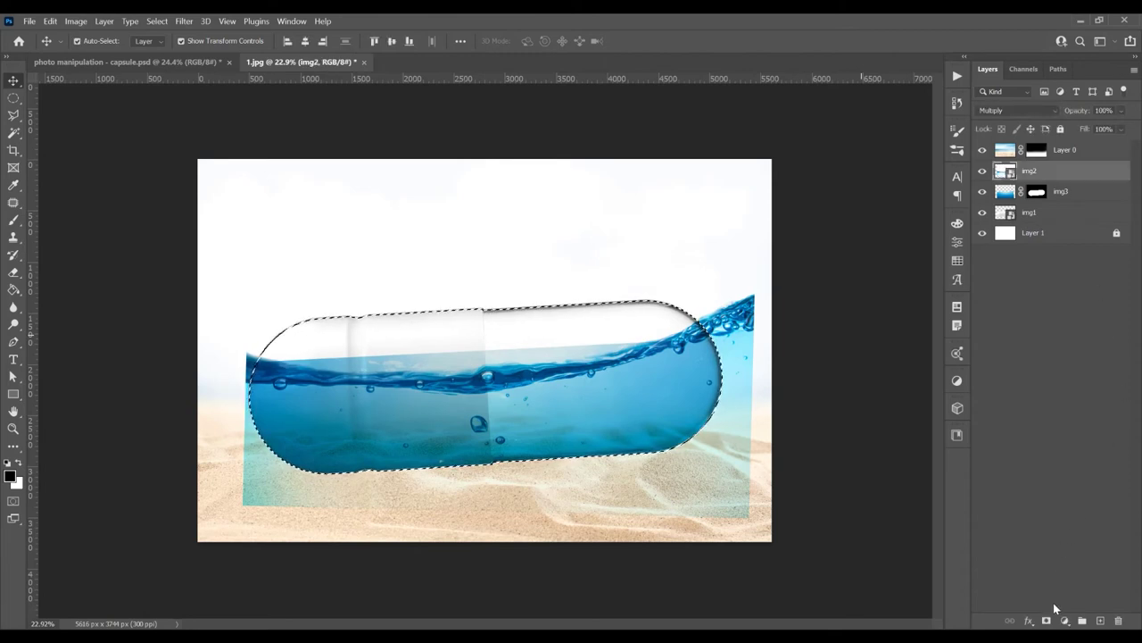
{"action": "left_click", "coordinate": [1047, 619]}
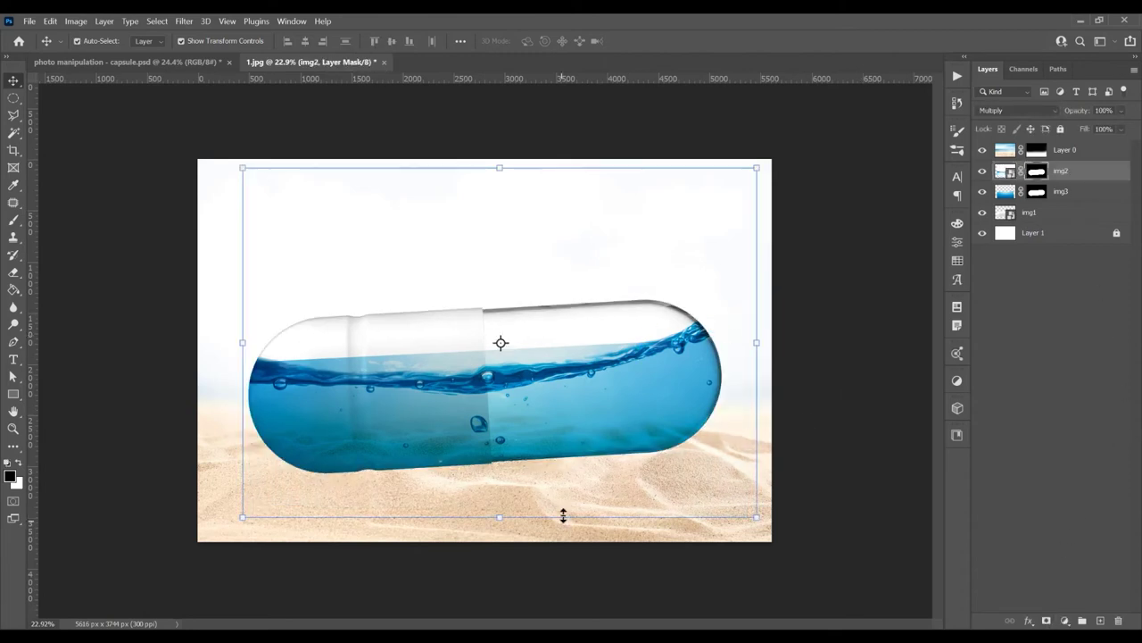
{"action": "left_click", "coordinate": [871, 295]}
- Paint black on the img3 mask with a soft 30% opacity brush to hide the blue area above the wave line
{"action": "scroll", "coordinate": [589, 473], "scroll_direction": "up", "scroll_amount": 2}
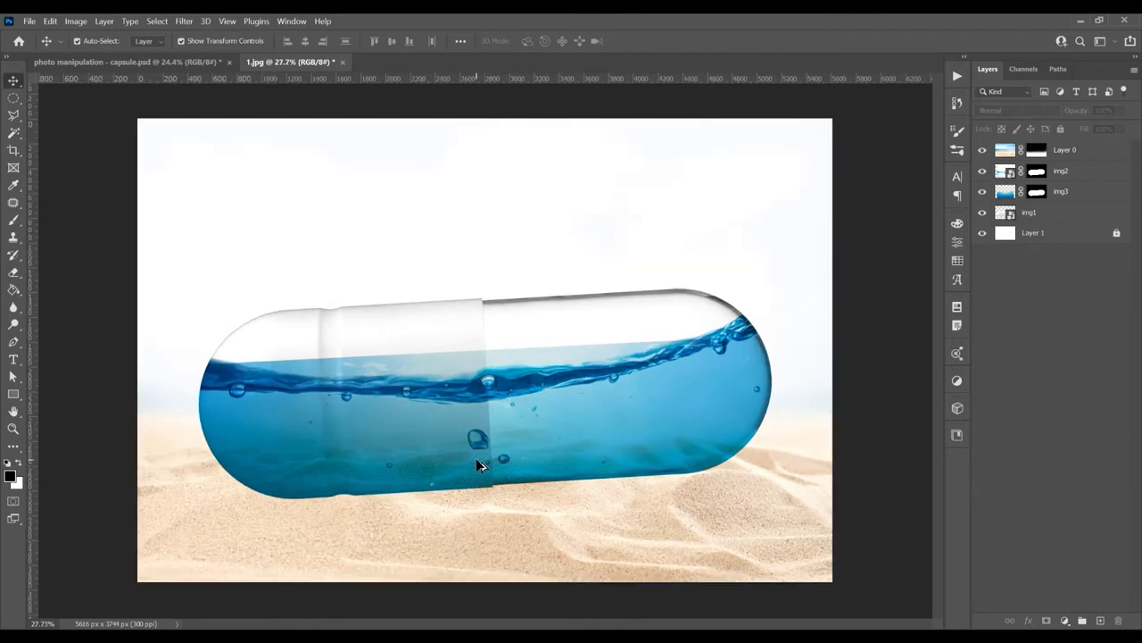
{"action": "key", "text": "ctrl+minus"}
{"action": "key", "text": "ctrl+plus"}
{"action": "left_click", "coordinate": [982, 191]}
{"action": "left_click", "coordinate": [982, 191]}
{"action": "left_click", "coordinate": [982, 191]}
{"action": "left_click", "coordinate": [982, 191]}
{"action": "left_click", "coordinate": [1036, 192]}
{"action": "key", "text": "b"}
{"action": "left_click_drag", "start_coordinate": [468, 382], "coordinate": [379, 405]}
{"action": "scroll", "coordinate": [462, 383], "scroll_direction": "up", "scroll_amount": 2}
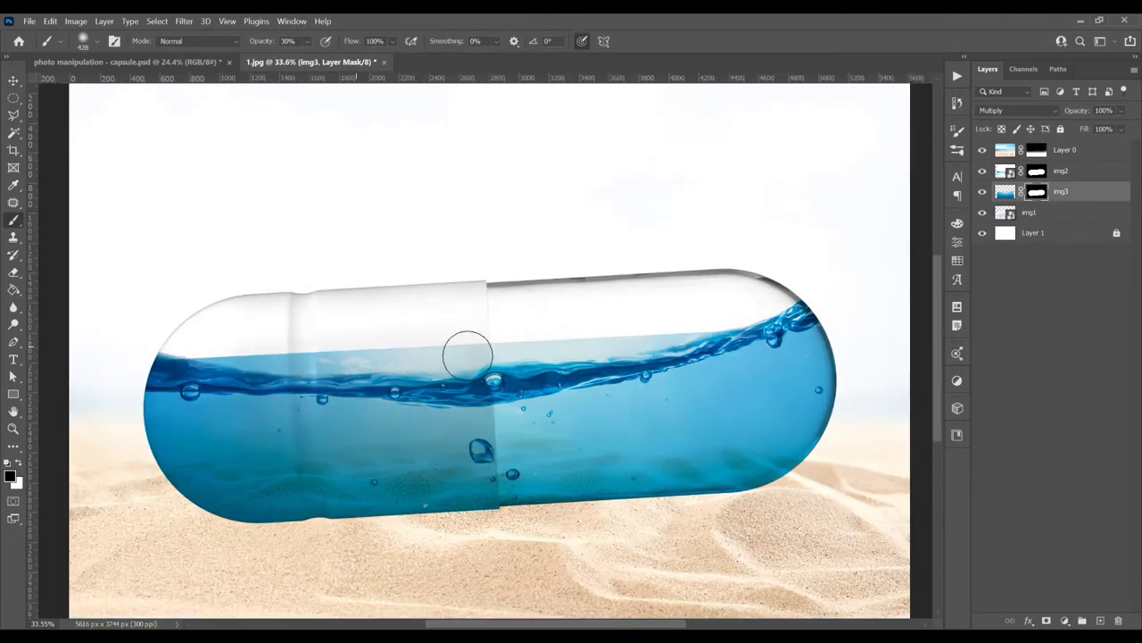
{"action": "mouse_move", "coordinate": [678, 329]}
{"action": "left_mouse_down"}
{"action": "mouse_move", "coordinate": [734, 322]}
{"action": "mouse_move", "coordinate": [464, 351]}
{"action": "mouse_move", "coordinate": [258, 341]}
{"action": "mouse_move", "coordinate": [293, 357]}
{"action": "mouse_move", "coordinate": [217, 367]}
{"action": "left_mouse_up"}
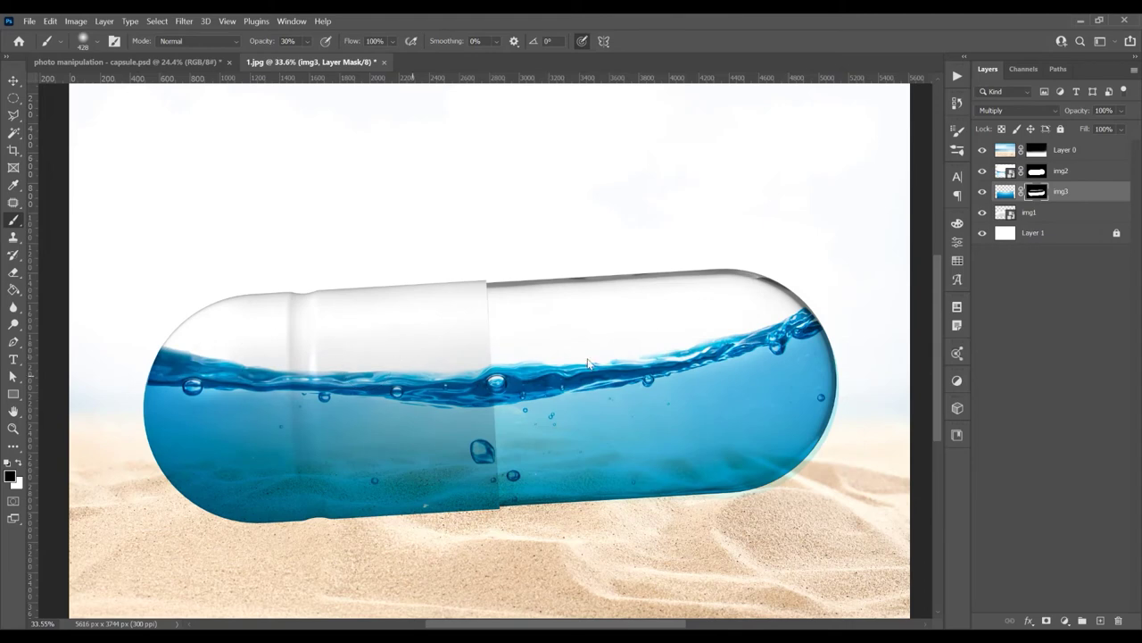
- Show only the img2 layer and paint black on its mask to remove the white area above the wave line
{"action": "scroll", "coordinate": [413, 336], "scroll_direction": "down", "scroll_amount": 1}
{"action": "left_click", "coordinate": [983, 171]}
{"action": "left_click", "coordinate": [983, 170]}
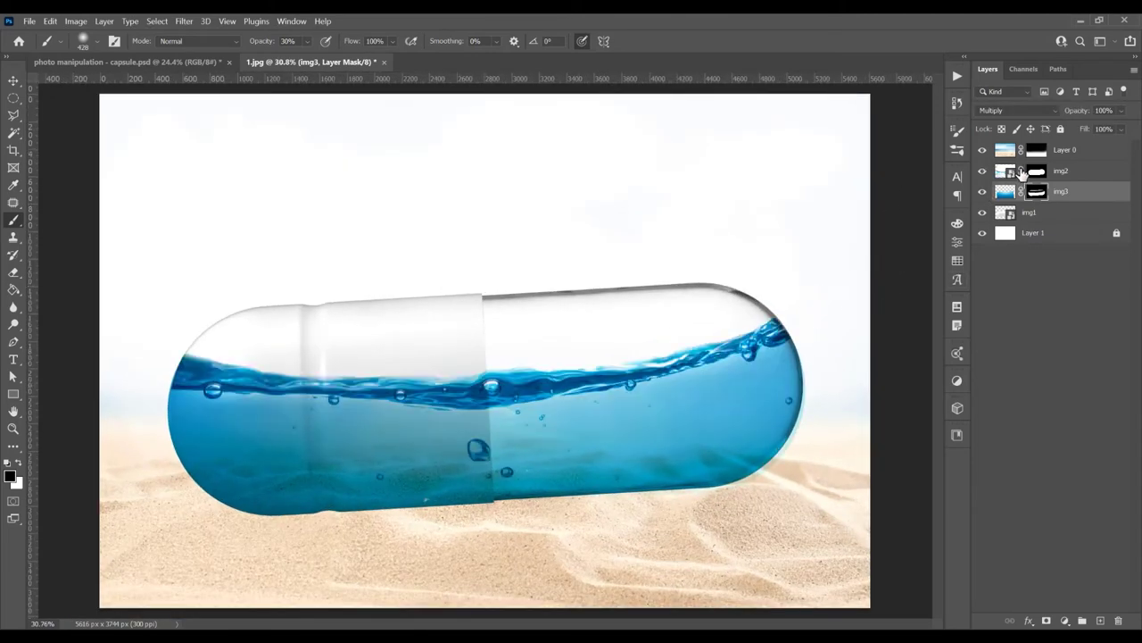
{"action": "left_click", "coordinate": [984, 172], "text": "alt"}
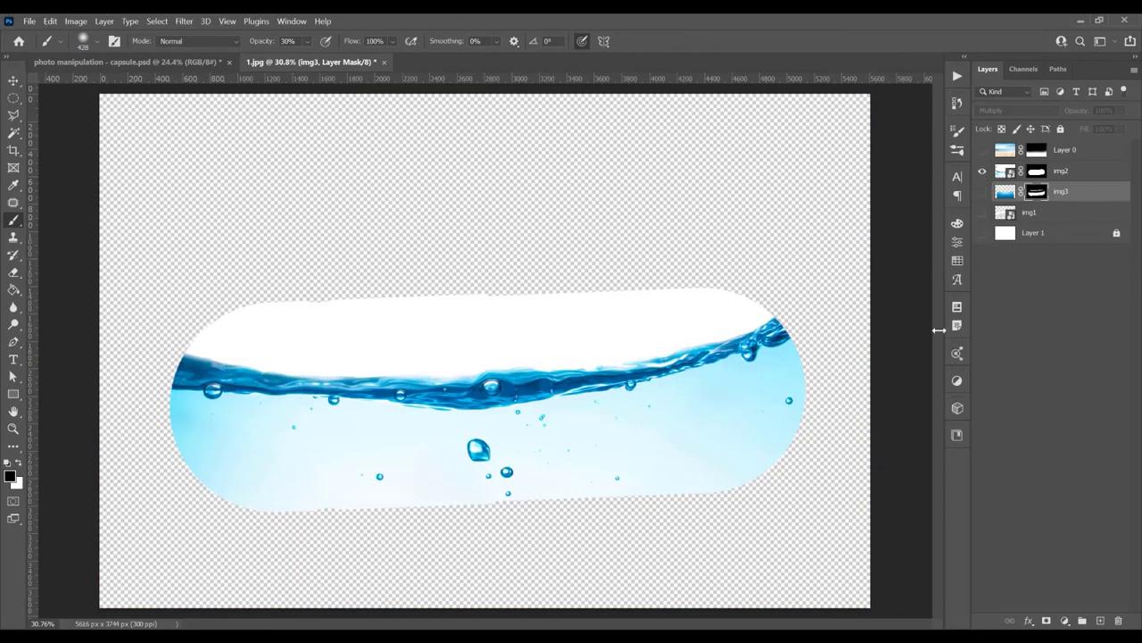
{"action": "left_click", "coordinate": [1038, 170]}
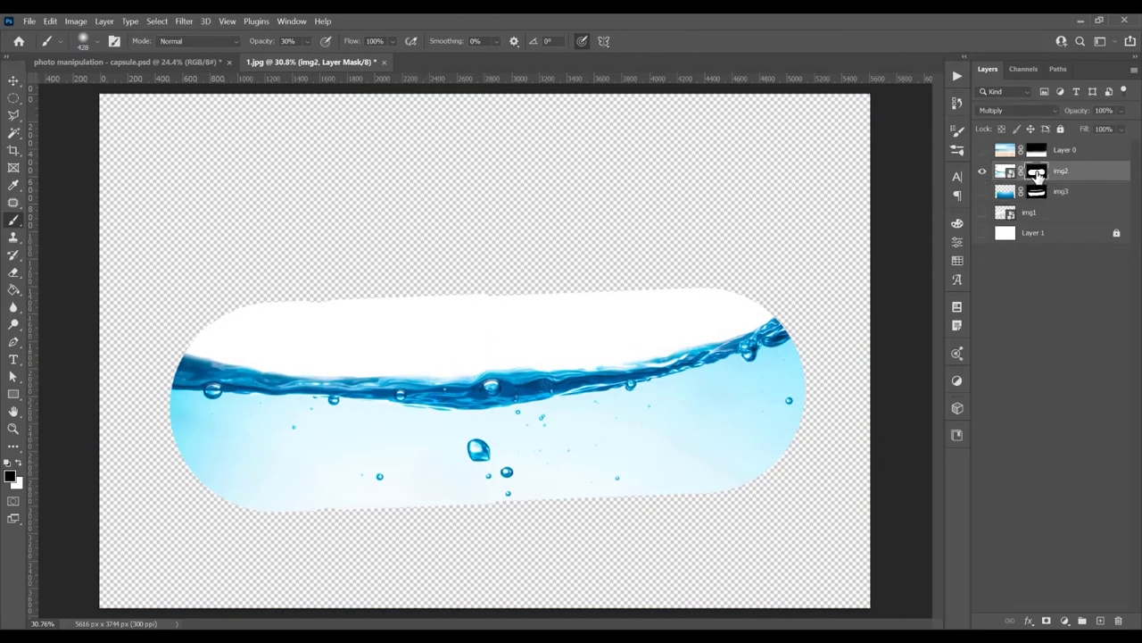
{"action": "mouse_move", "coordinate": [265, 319]}
{"action": "left_mouse_down"}
{"action": "mouse_move", "coordinate": [608, 296]}
{"action": "mouse_move", "coordinate": [326, 333]}
{"action": "mouse_move", "coordinate": [225, 301]}
{"action": "mouse_move", "coordinate": [196, 321]}
{"action": "mouse_move", "coordinate": [316, 348]}
{"action": "mouse_move", "coordinate": [481, 347]}
{"action": "mouse_move", "coordinate": [609, 331]}
{"action": "left_mouse_up"}
{"action": "mouse_move", "coordinate": [499, 304]}
{"action": "left_mouse_down"}
{"action": "mouse_move", "coordinate": [259, 300]}
{"action": "mouse_move", "coordinate": [184, 315]}
{"action": "left_mouse_up"}
- Fade the lower and side edges of img2 on its mask with a smaller soft brush, and show all layers again
{"action": "right_click", "coordinate": [825, 454], "text": "alt"}
{"action": "mouse_move", "coordinate": [826, 454]}
{"action": "left_mouse_down"}
{"action": "mouse_move", "coordinate": [680, 529]}
{"action": "mouse_move", "coordinate": [596, 515]}
{"action": "mouse_move", "coordinate": [632, 503]}
{"action": "mouse_move", "coordinate": [582, 504]}
{"action": "mouse_move", "coordinate": [681, 492]}
{"action": "left_mouse_up"}
{"action": "right_click", "coordinate": [634, 504], "text": "alt"}
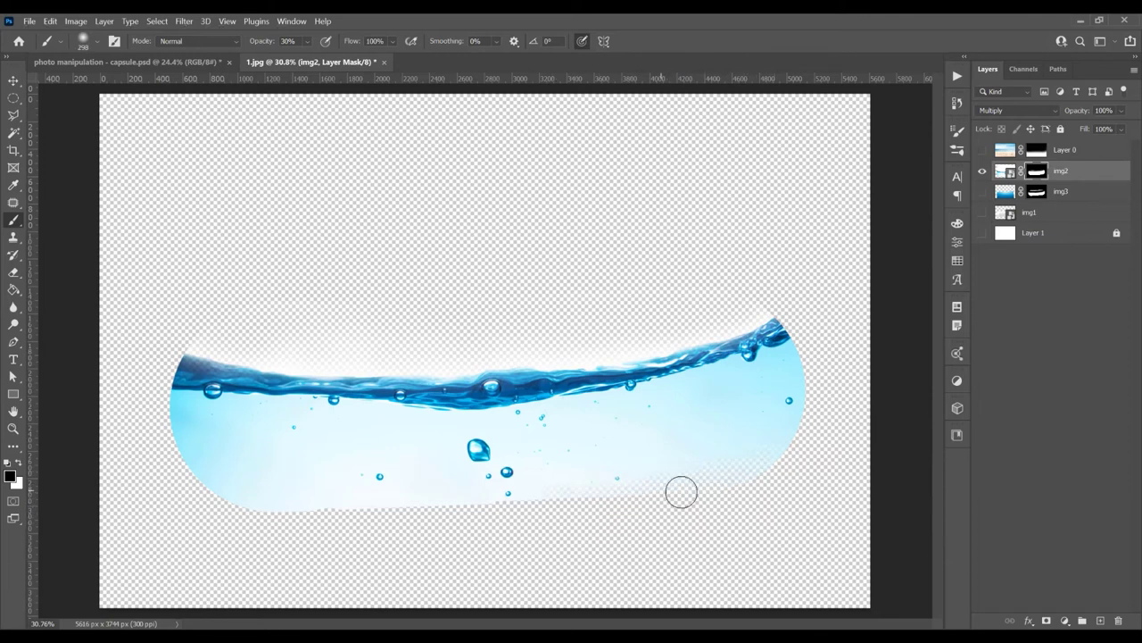
{"action": "mouse_move", "coordinate": [782, 437]}
{"action": "left_mouse_down"}
{"action": "mouse_move", "coordinate": [813, 399]}
{"action": "mouse_move", "coordinate": [757, 468]}
{"action": "mouse_move", "coordinate": [811, 454]}
{"action": "left_mouse_up"}
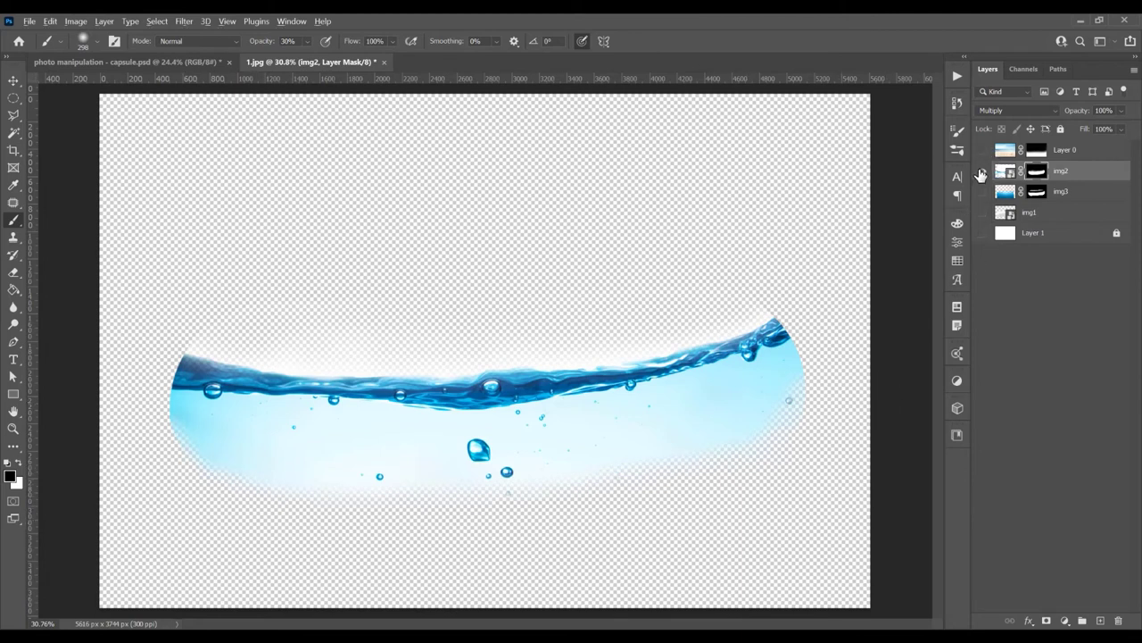
{"action": "left_click", "coordinate": [980, 171], "text": "alt"}
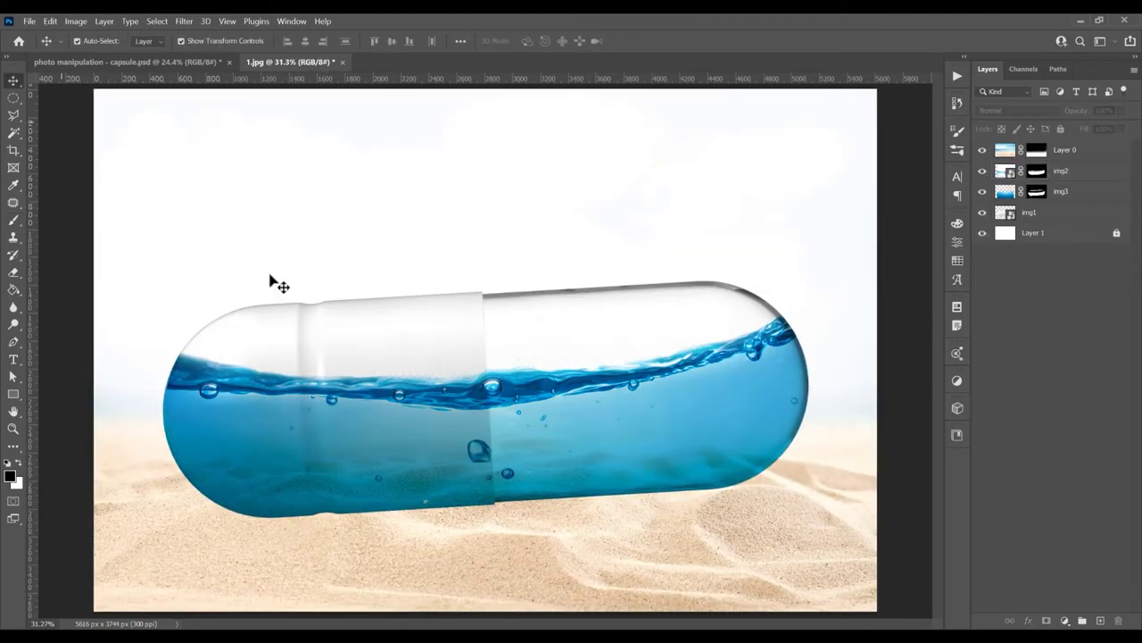
- Place the boat image 4.png as an embedded object at its original size
{"action": "scroll", "coordinate": [406, 280], "scroll_direction": "down", "scroll_amount": 2}
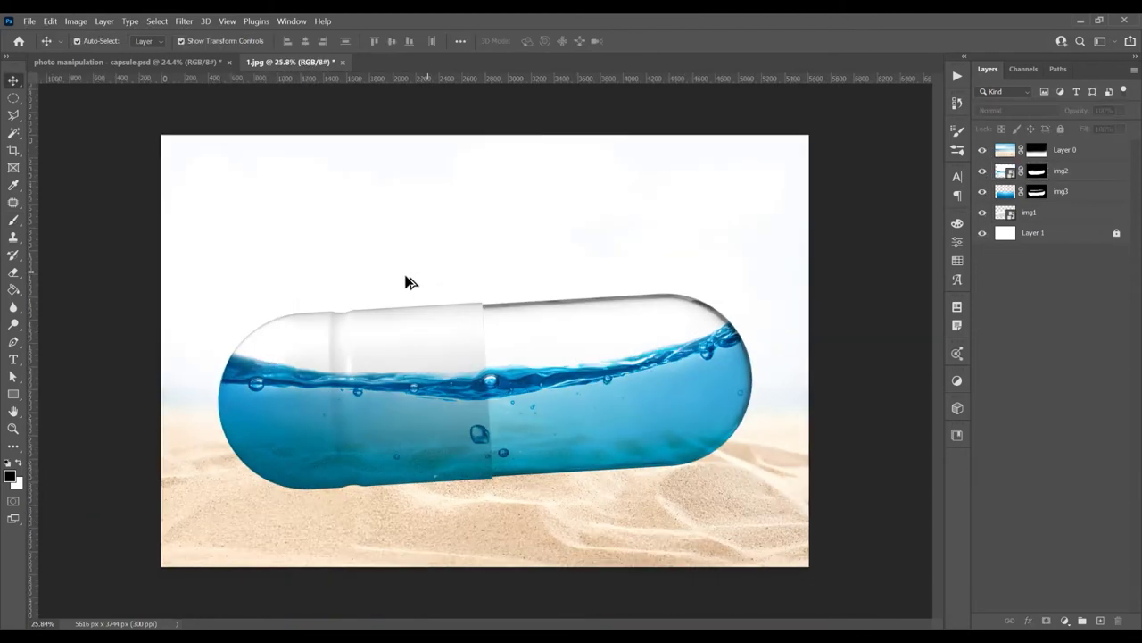
{"action": "scroll", "coordinate": [406, 280], "scroll_direction": "up", "scroll_amount": 1}
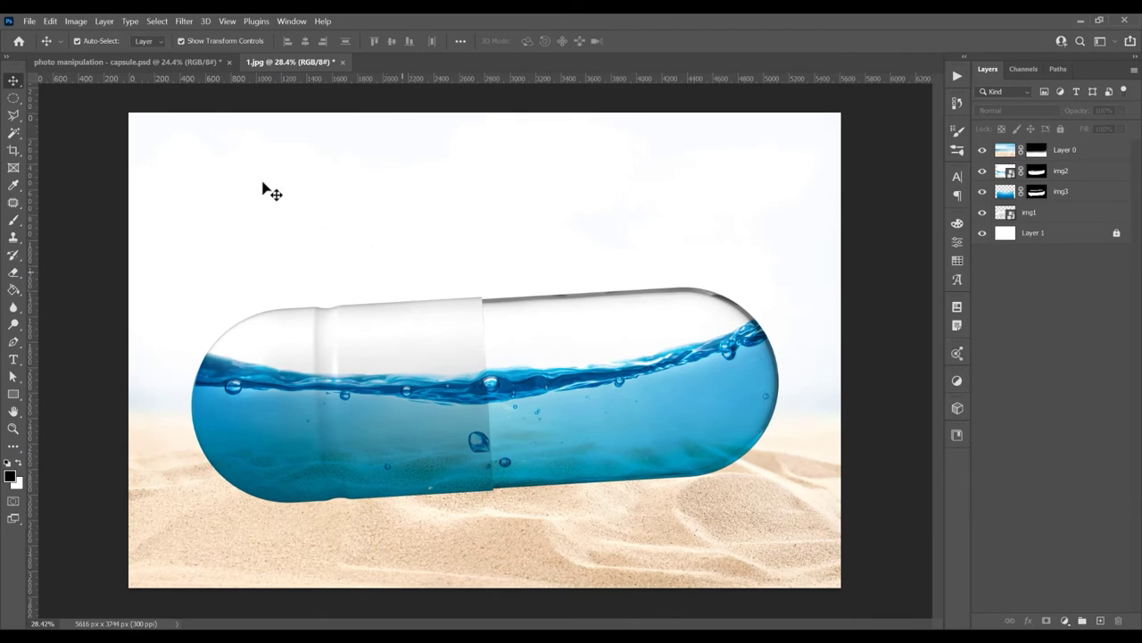
{"action": "left_click", "coordinate": [28, 21]}
{"action": "left_click", "coordinate": [64, 286]}
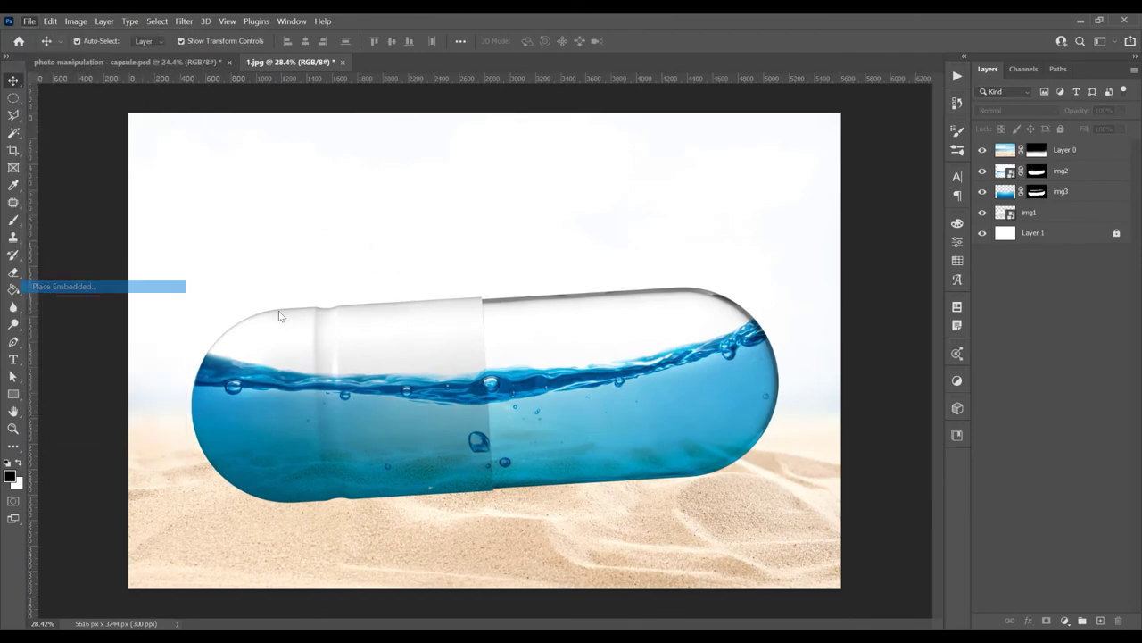
{"action": "double_click", "coordinate": [308, 113]}
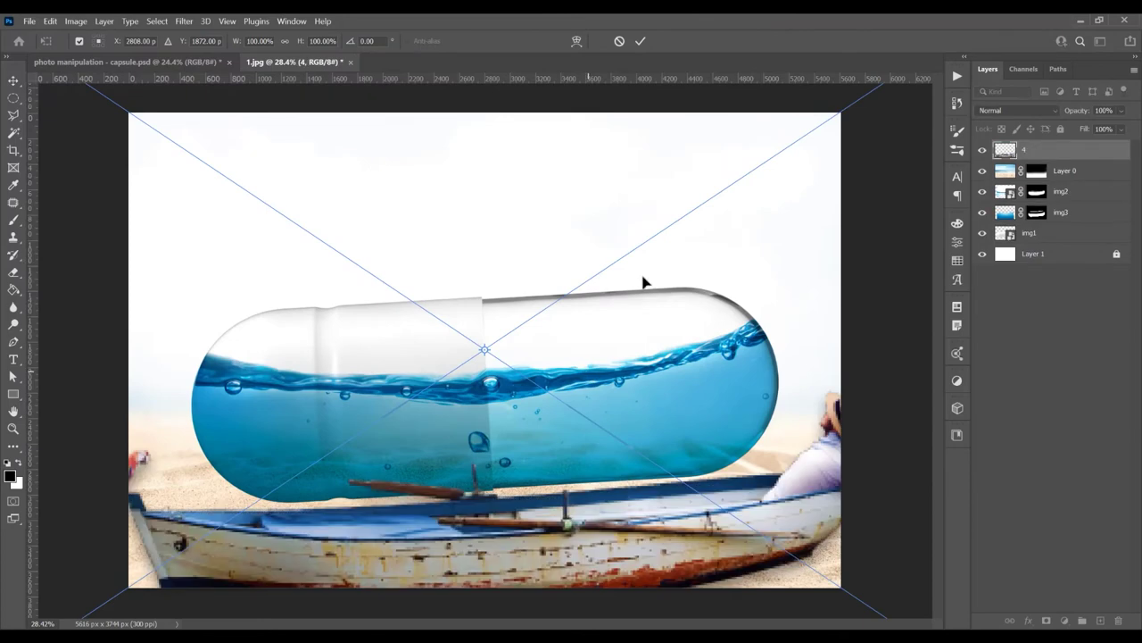
{"action": "left_click", "coordinate": [640, 41]}
{"action": "scroll", "coordinate": [612, 332], "scroll_direction": "down", "scroll_amount": 5}
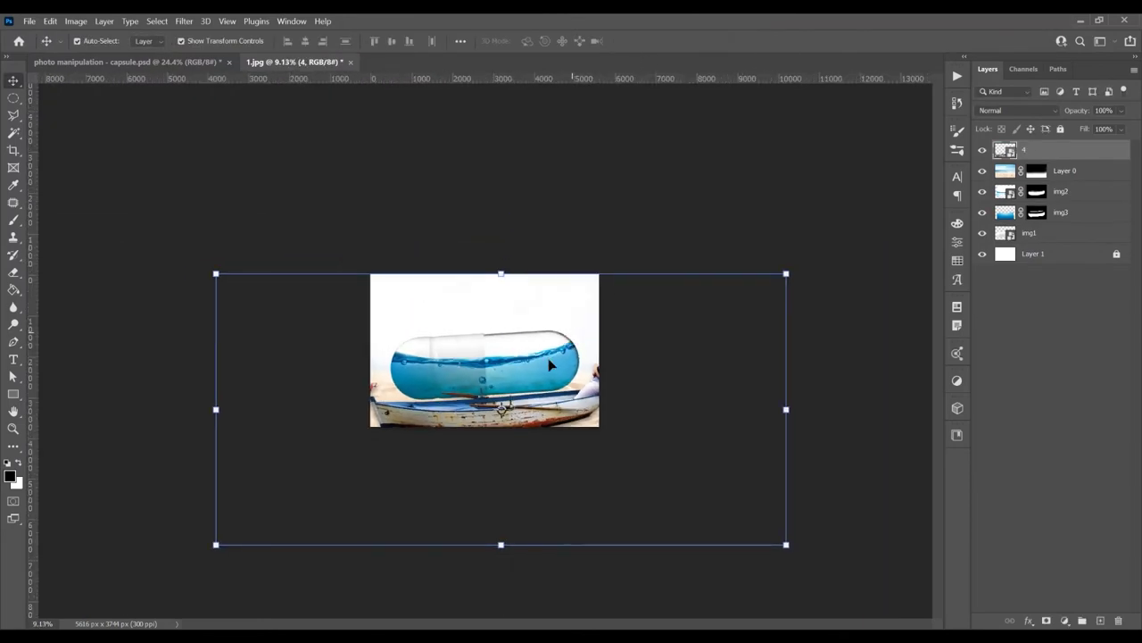
- Scale the boat down so it floats on the water inside the capsule, and move its layer below the beach background layer
{"action": "key", "text": "ctrl+t"}
{"action": "scroll", "coordinate": [649, 458], "scroll_direction": "down", "scroll_amount": 2}
{"action": "left_click_drag", "start_coordinate": [765, 535], "coordinate": [556, 373]}
{"action": "key", "text": "ctrl+0"}
{"action": "scroll", "coordinate": [610, 357], "scroll_direction": "down", "scroll_amount": 2}
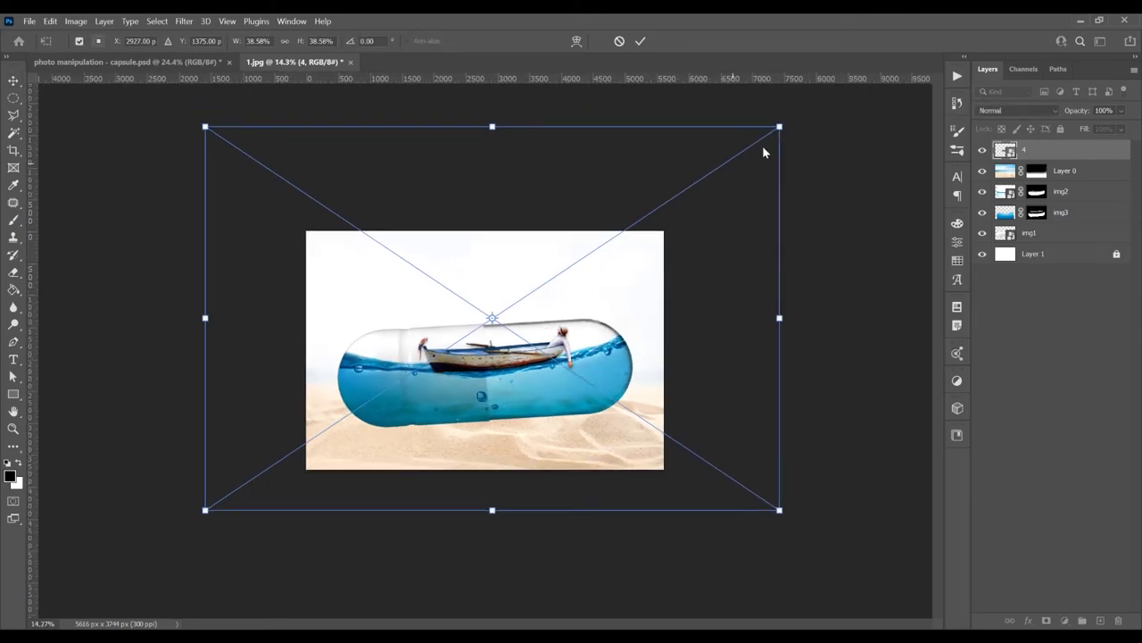
{"action": "left_click_drag", "start_coordinate": [780, 126], "coordinate": [712, 149]}
{"action": "key", "text": "Return"}
{"action": "key", "text": "ctrl+0"}
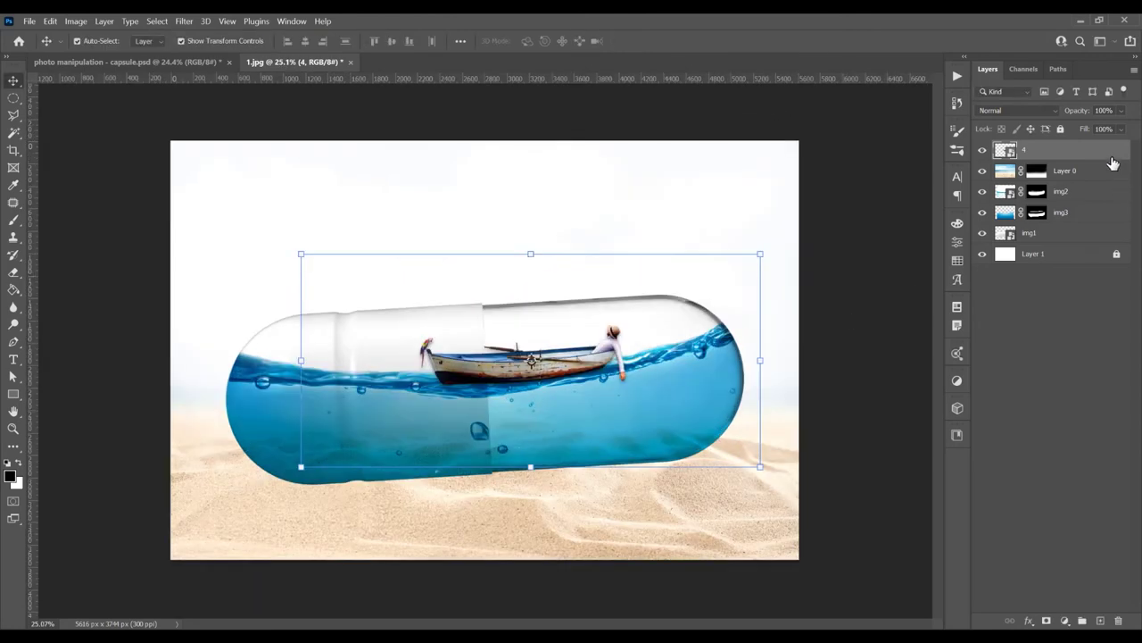
{"action": "left_click_drag", "start_coordinate": [1014, 153], "coordinate": [1010, 179]}
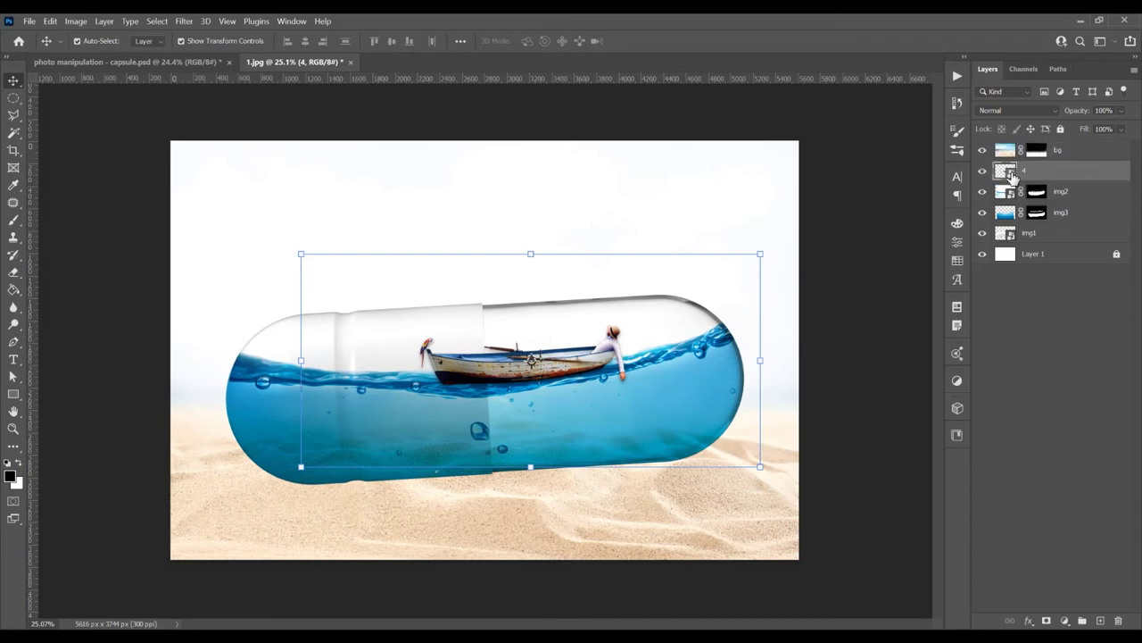
- Add a Curves adjustment clipped to the boat layer and darken its midtones from input 139 to output 122
{"action": "left_click", "coordinate": [957, 382]}
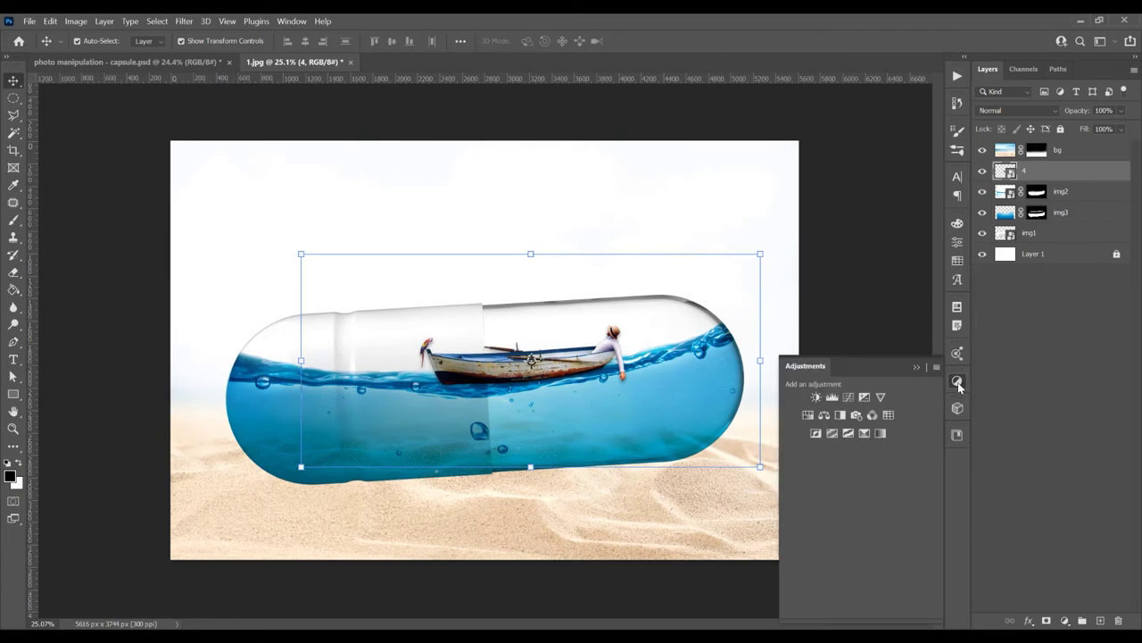
{"action": "left_click", "coordinate": [848, 399]}
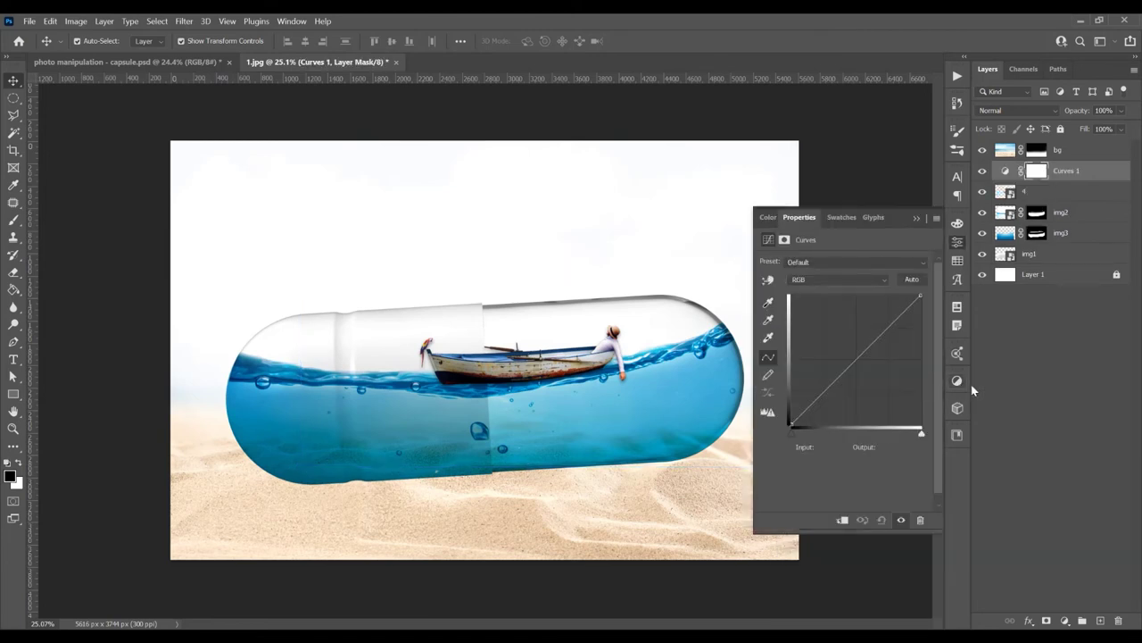
{"action": "left_click", "coordinate": [842, 522]}
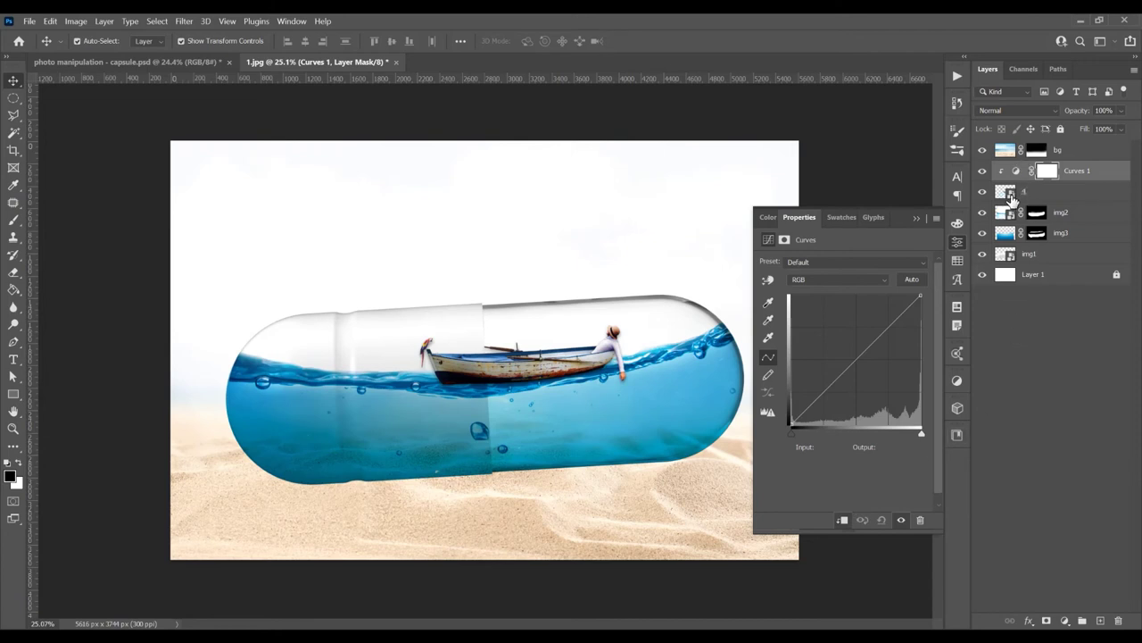
{"action": "left_click_drag", "start_coordinate": [862, 355], "coordinate": [862, 364]}
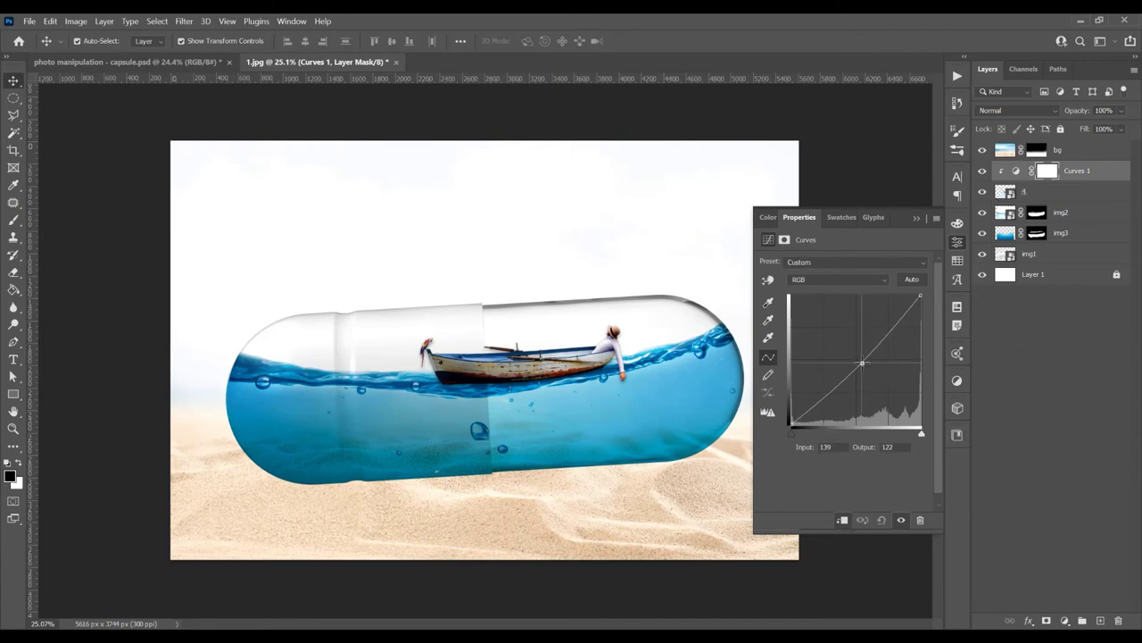
- Add a Drop Shadow layer style to boat layer 4
{"action": "left_click", "coordinate": [1020, 197]}
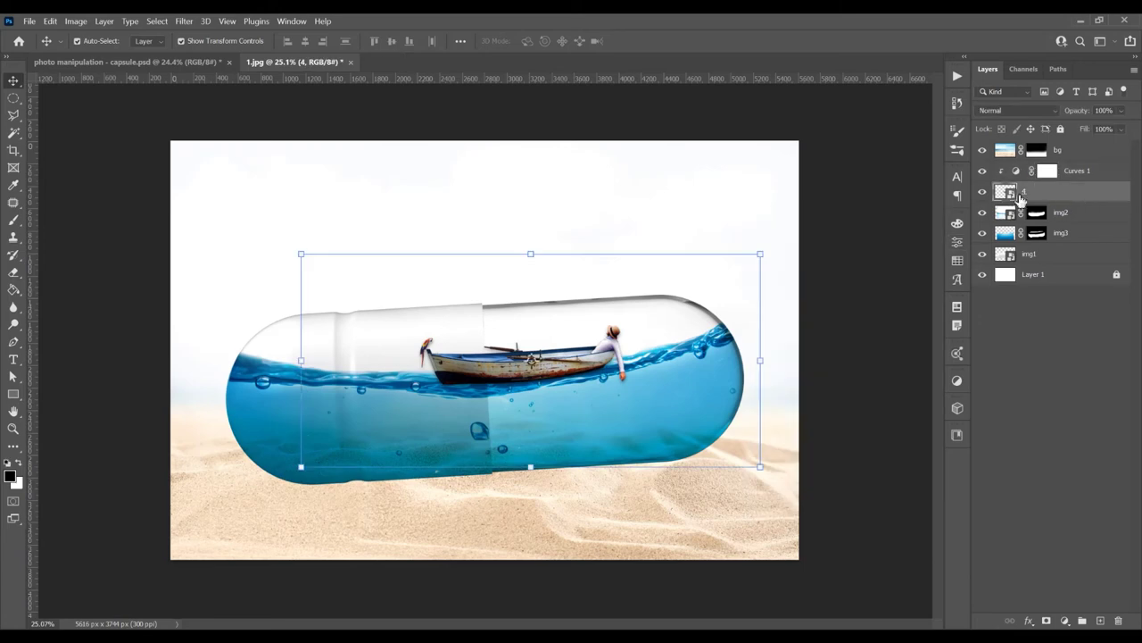
{"action": "double_click", "coordinate": [1110, 194]}
{"action": "left_click_drag", "start_coordinate": [523, 278], "coordinate": [982, 185]}
{"action": "left_click", "coordinate": [684, 397]}
{"action": "left_click", "coordinate": [906, 271]}
{"action": "left_click", "coordinate": [1098, 213]}
{"action": "left_click", "coordinate": [888, 296]}
{"action": "scroll", "coordinate": [441, 329], "scroll_direction": "up", "scroll_amount": 1}
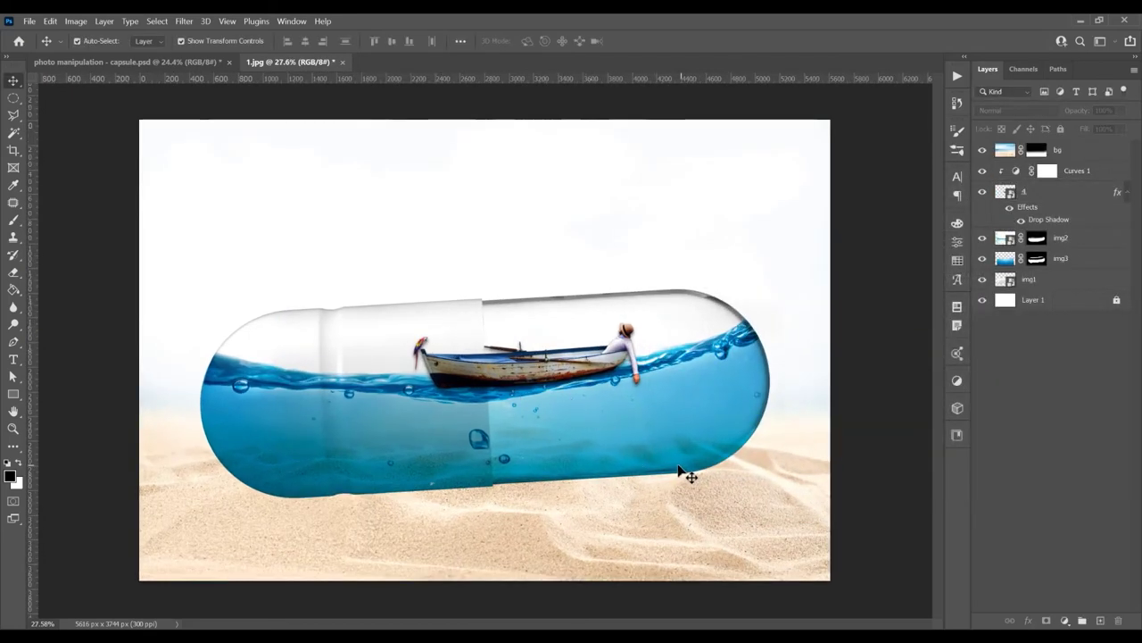
- Add a new layer above Layer 1 and fill a long, flat elliptical selection under the capsule with black, leaving nothing selected
{"action": "left_click", "coordinate": [1071, 300]}
{"action": "key", "text": "ctrl+shift+alt+n"}
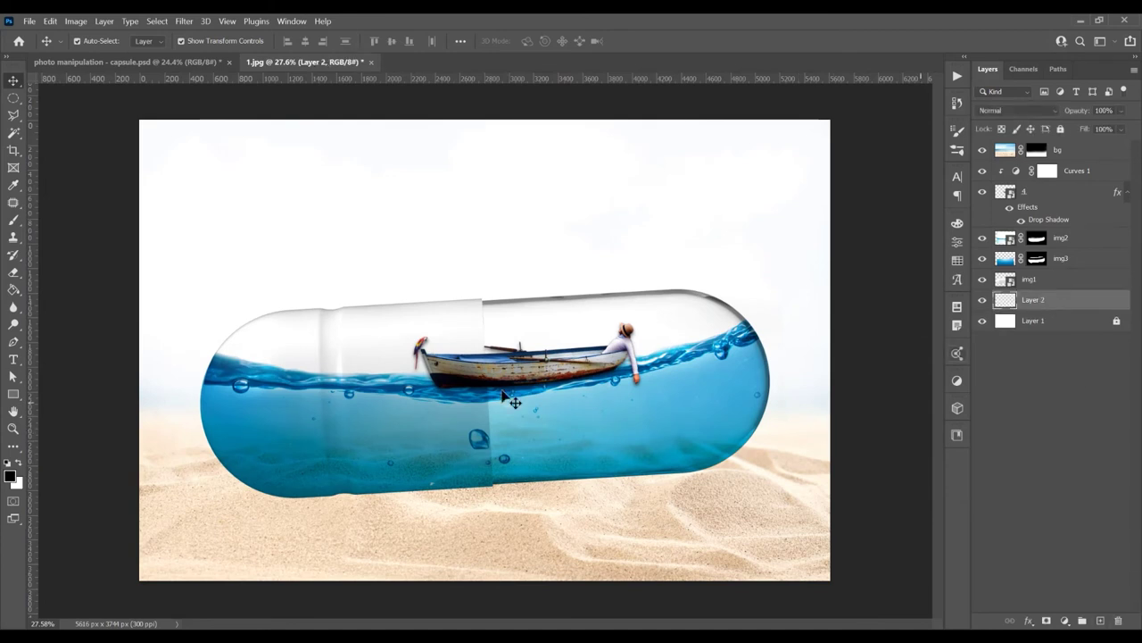
{"action": "left_click", "coordinate": [15, 99]}
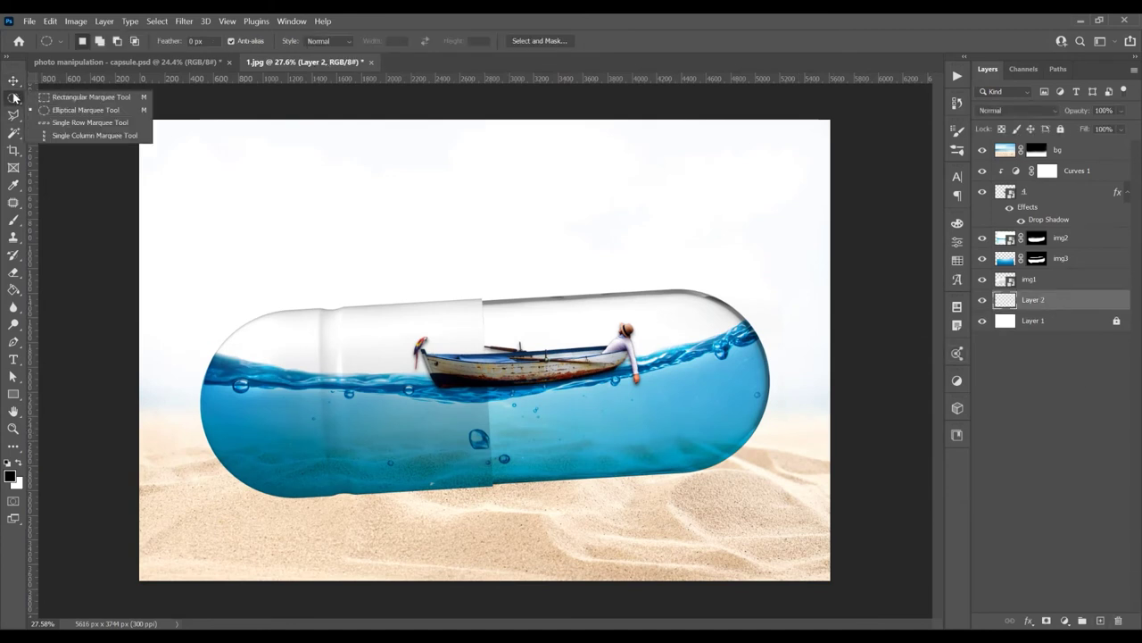
{"action": "left_click", "coordinate": [84, 110]}
{"action": "left_click_drag", "start_coordinate": [221, 480], "coordinate": [787, 515]}
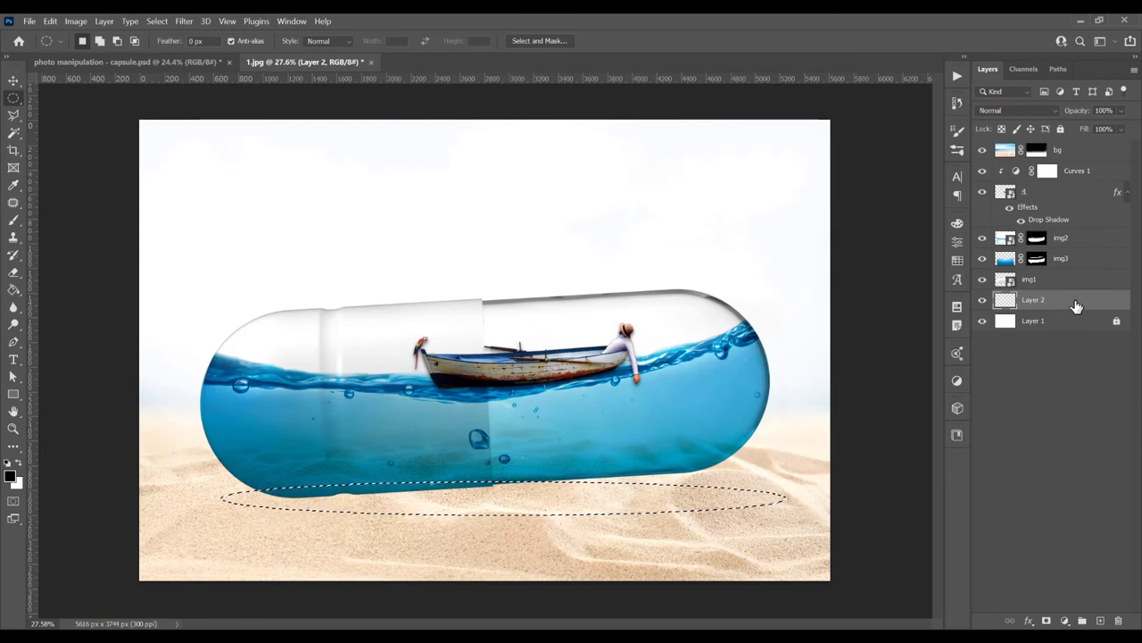
{"action": "key", "text": "alt+Delete"}
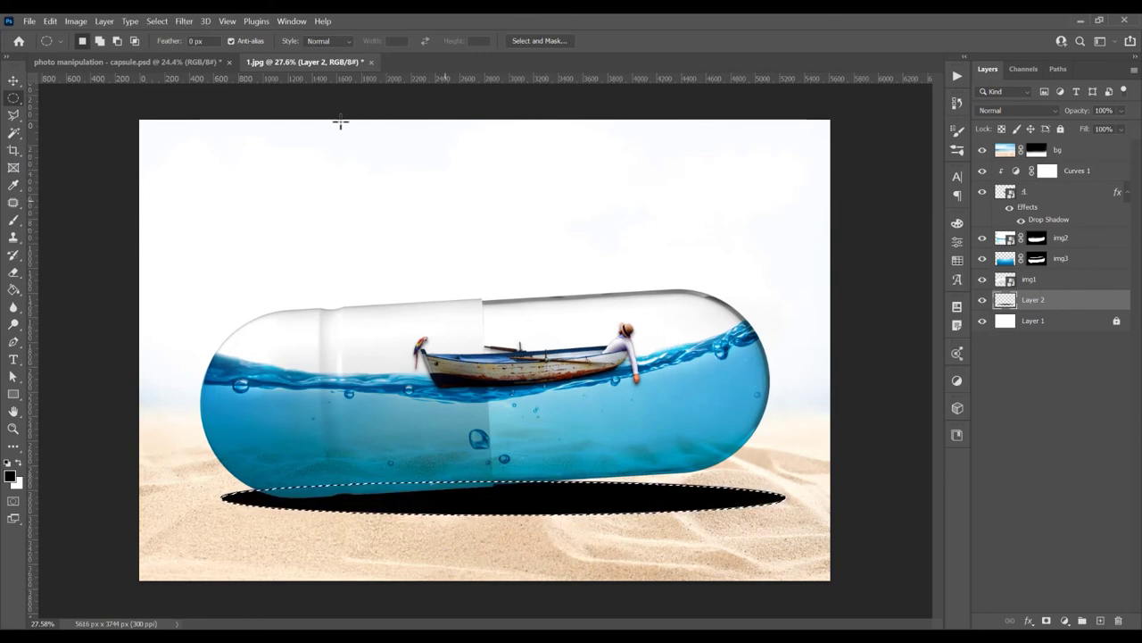
{"action": "key", "text": "ctrl+d"}
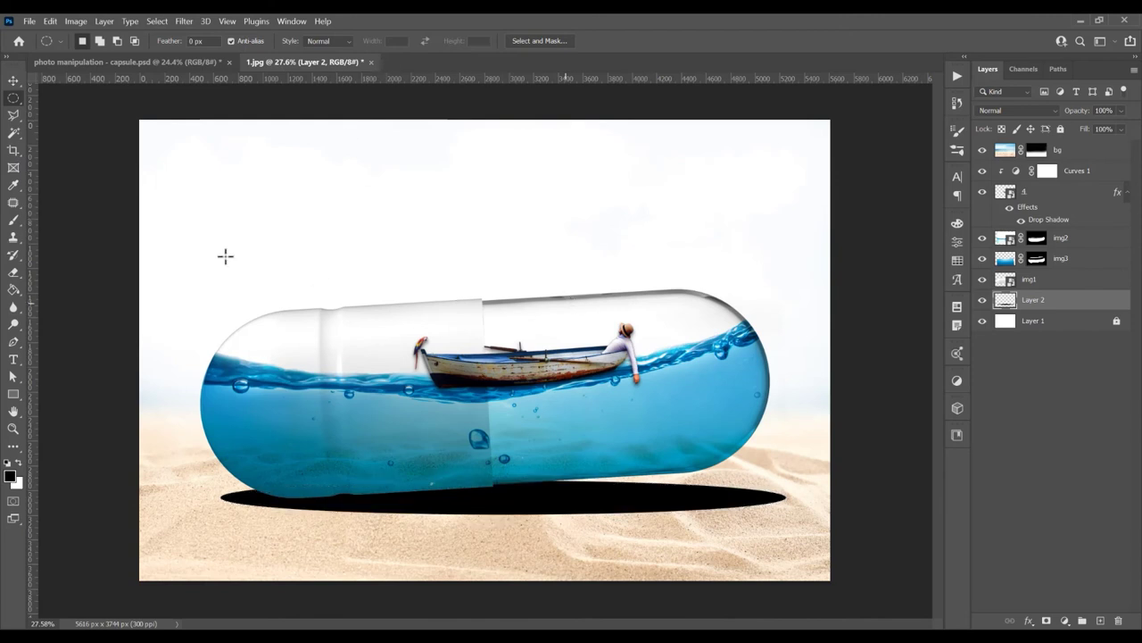
- Rotate the black ellipse to -3.77°, scale it to 96.11% and fit it against the capsule's underside
{"action": "key", "text": "ctrl+t"}
{"action": "left_click_drag", "start_coordinate": [809, 503], "coordinate": [803, 474]}
{"action": "left_click_drag", "start_coordinate": [722, 491], "coordinate": [720, 480]}
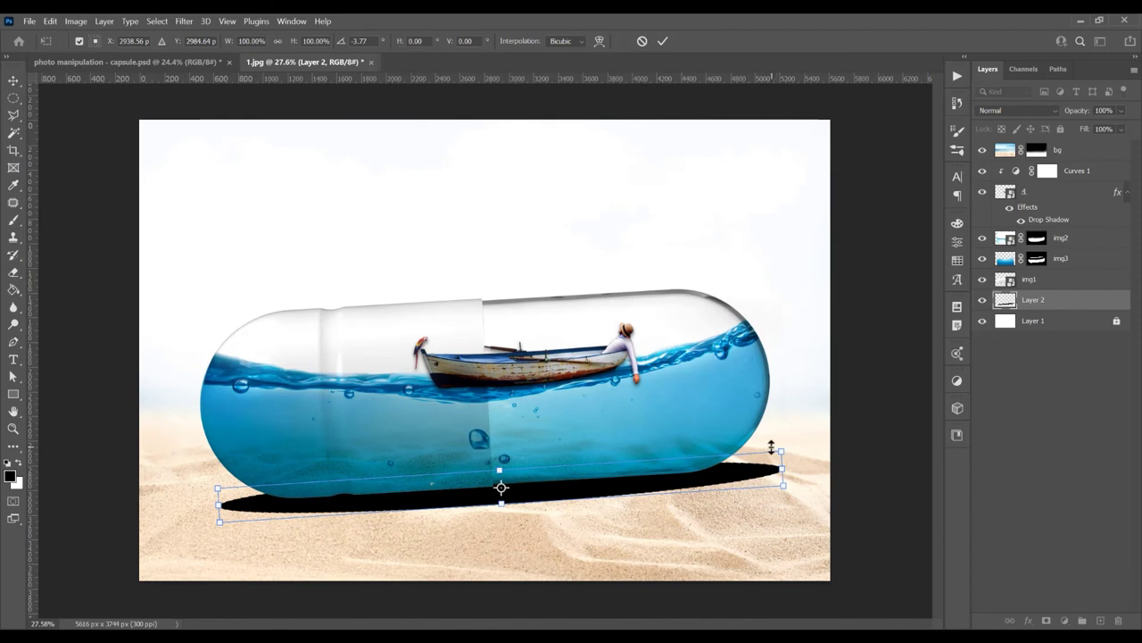
{"action": "left_click_drag", "start_coordinate": [780, 449], "coordinate": [739, 470]}
{"action": "left_click_drag", "start_coordinate": [791, 454], "coordinate": [791, 459]}
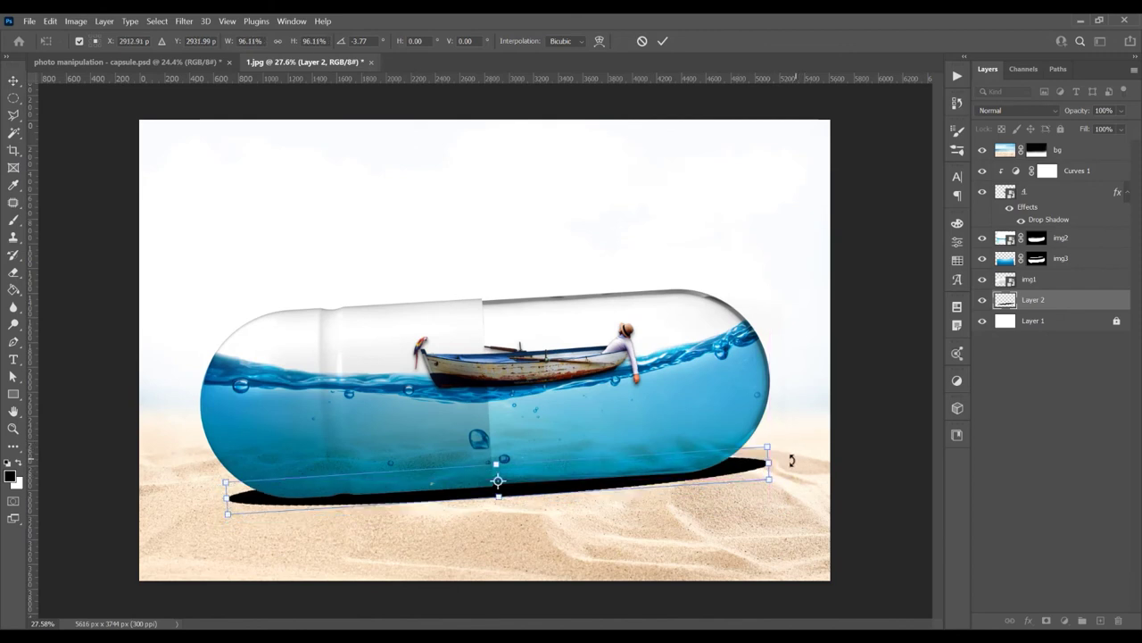
{"action": "key", "text": "Return"}
- Convert the black ellipse layer to a smart object and apply a Gaussian Blur with a 48.4 pixel radius
{"action": "right_click", "coordinate": [1097, 302]}
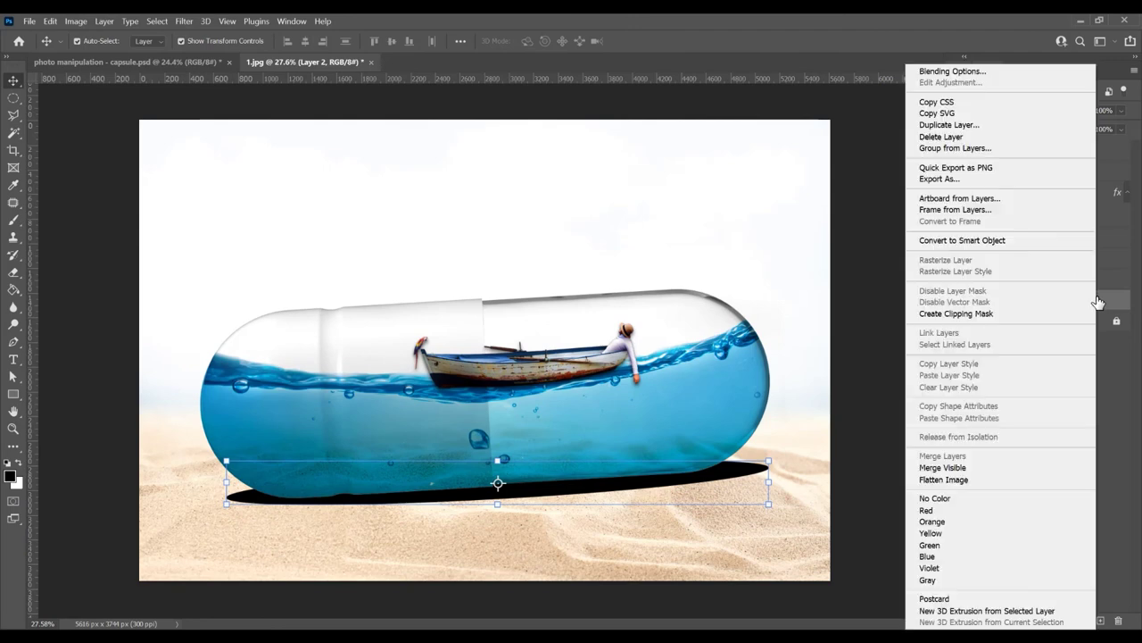
{"action": "left_click", "coordinate": [972, 241]}
{"action": "left_click", "coordinate": [184, 21]}
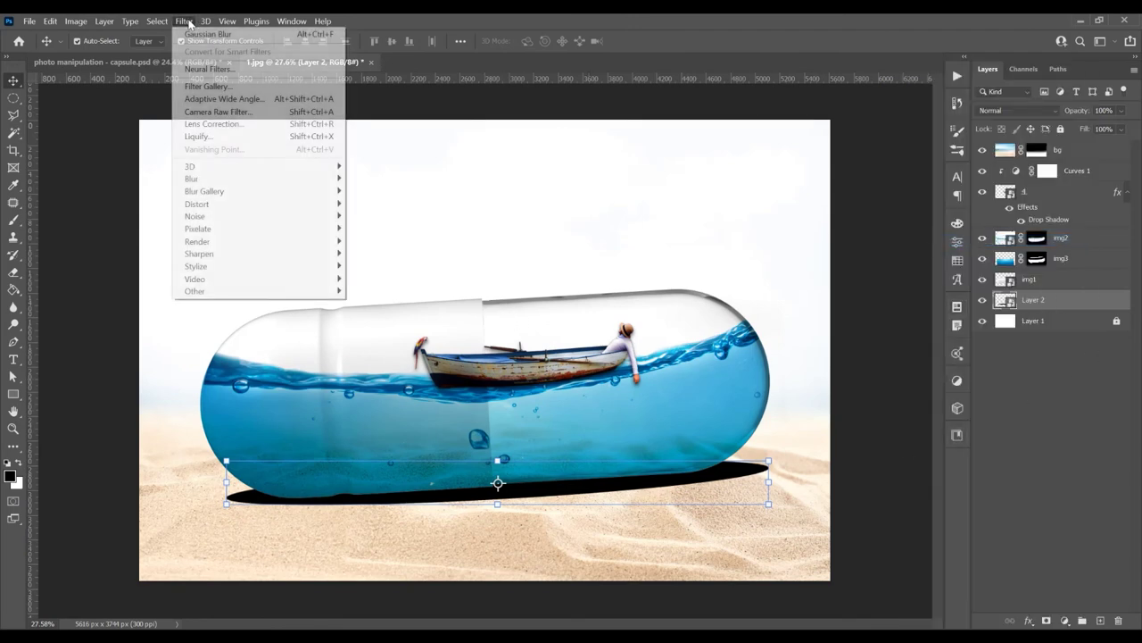
{"action": "mouse_move", "coordinate": [206, 173]}
{"action": "left_click", "coordinate": [394, 230]}
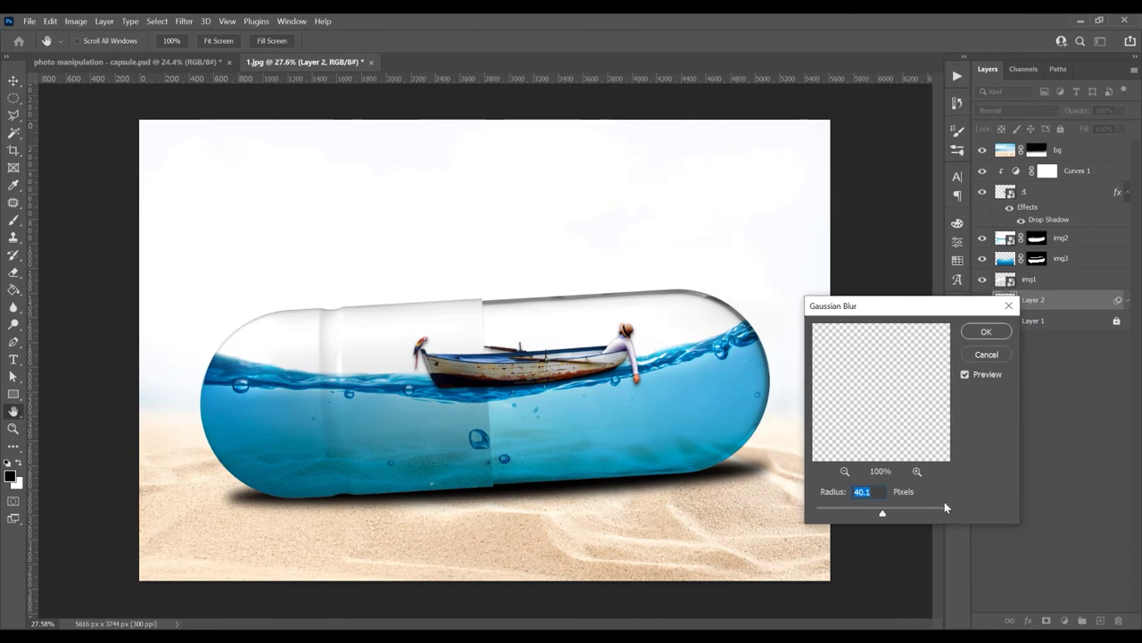
{"action": "left_click", "coordinate": [883, 514]}
{"action": "left_click", "coordinate": [990, 331]}
- Set the capsule shadow layer's opacity to 70% and recheck its Gaussian Blur settings
{"action": "key", "text": "v"}
{"action": "key", "text": "7"}
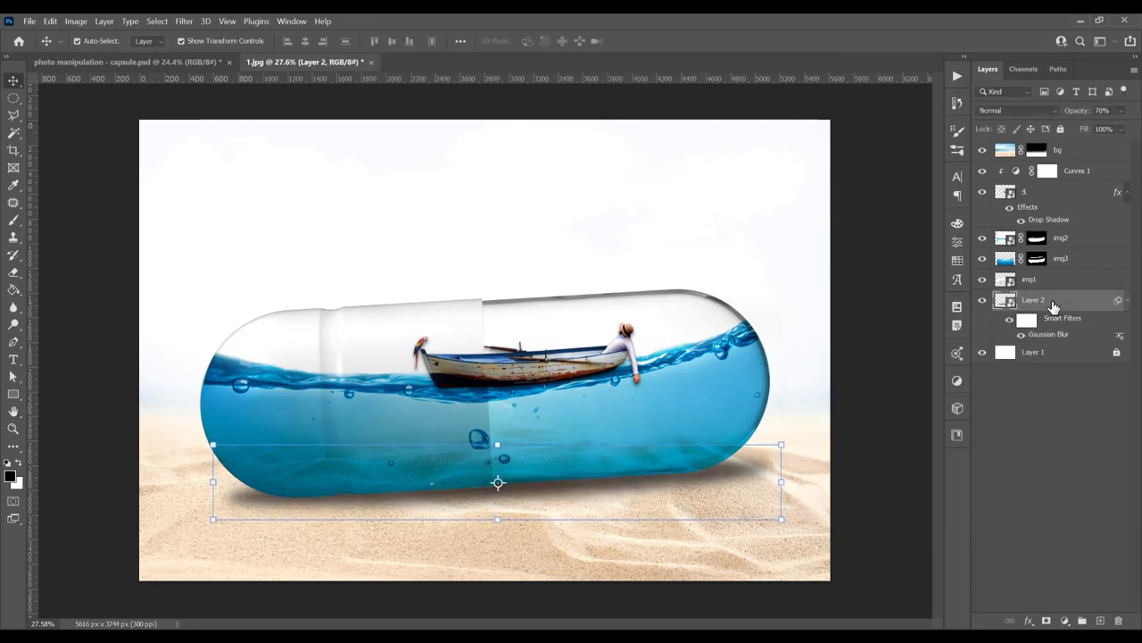
{"action": "left_click", "coordinate": [1071, 375]}
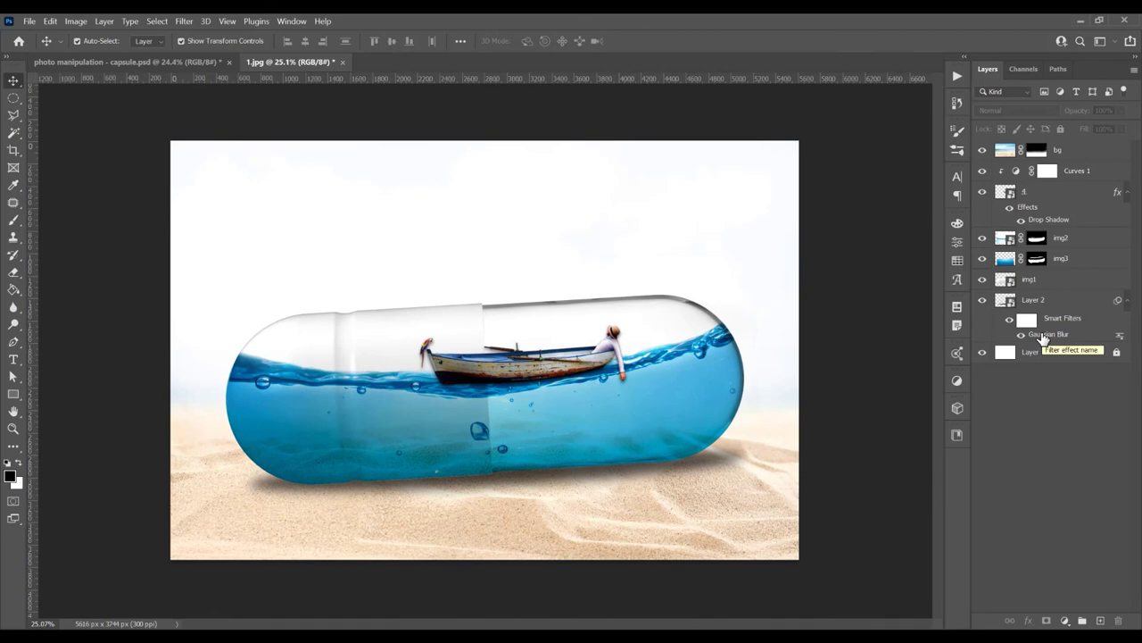
{"action": "double_click", "coordinate": [1042, 335]}
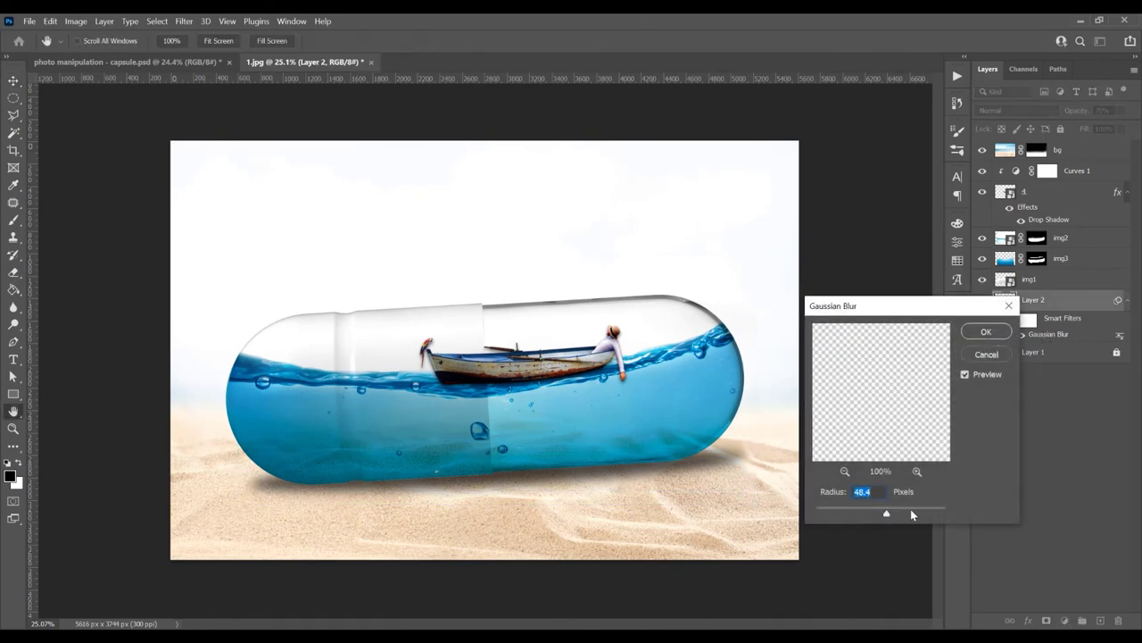
{"action": "left_click", "coordinate": [981, 336]}
{"action": "left_click", "coordinate": [813, 400]}
{"action": "scroll", "coordinate": [813, 399], "scroll_direction": "down", "scroll_amount": 1}
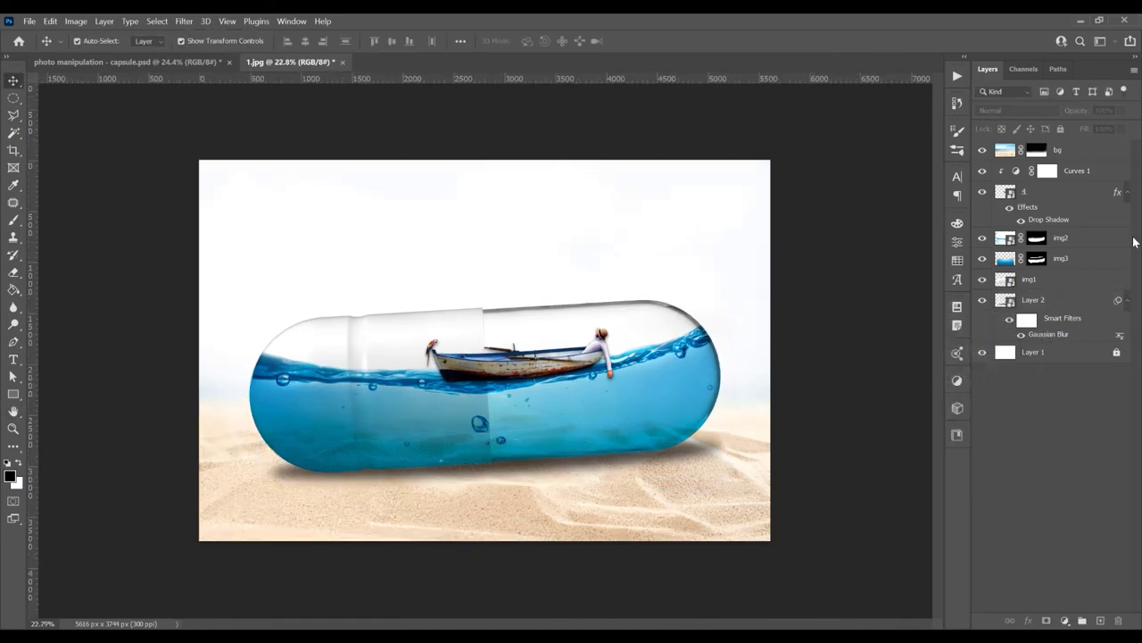
- Add a Vibrance adjustment layer above bg with vibrance at +100, and toggle its visibility to compare the image before and after
{"action": "left_click", "coordinate": [1095, 158]}
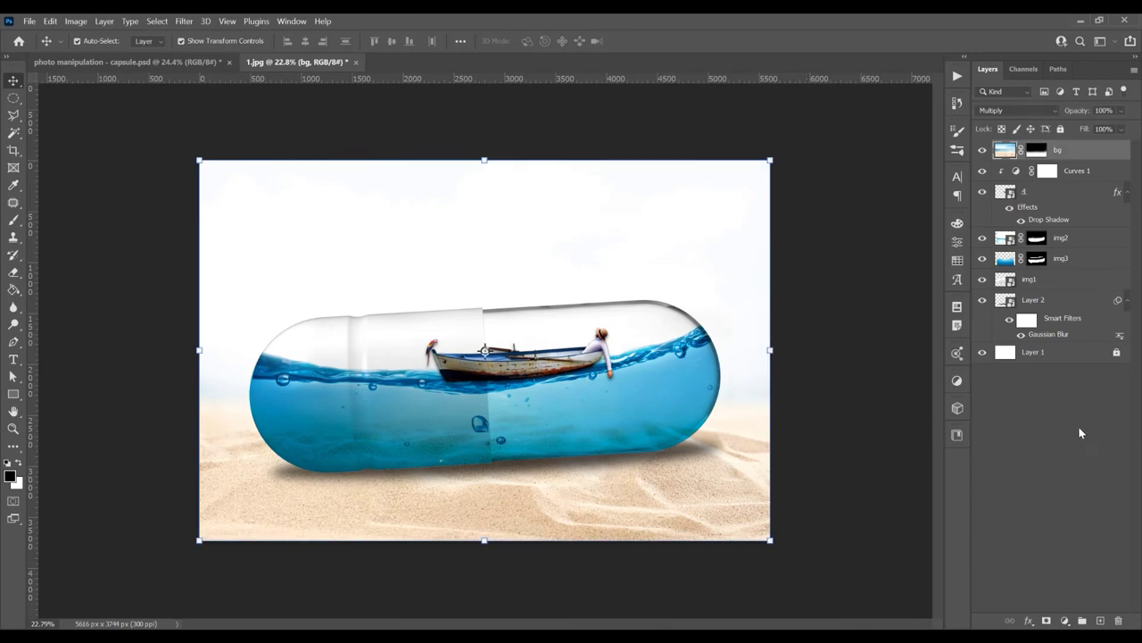
{"action": "left_click", "coordinate": [959, 381]}
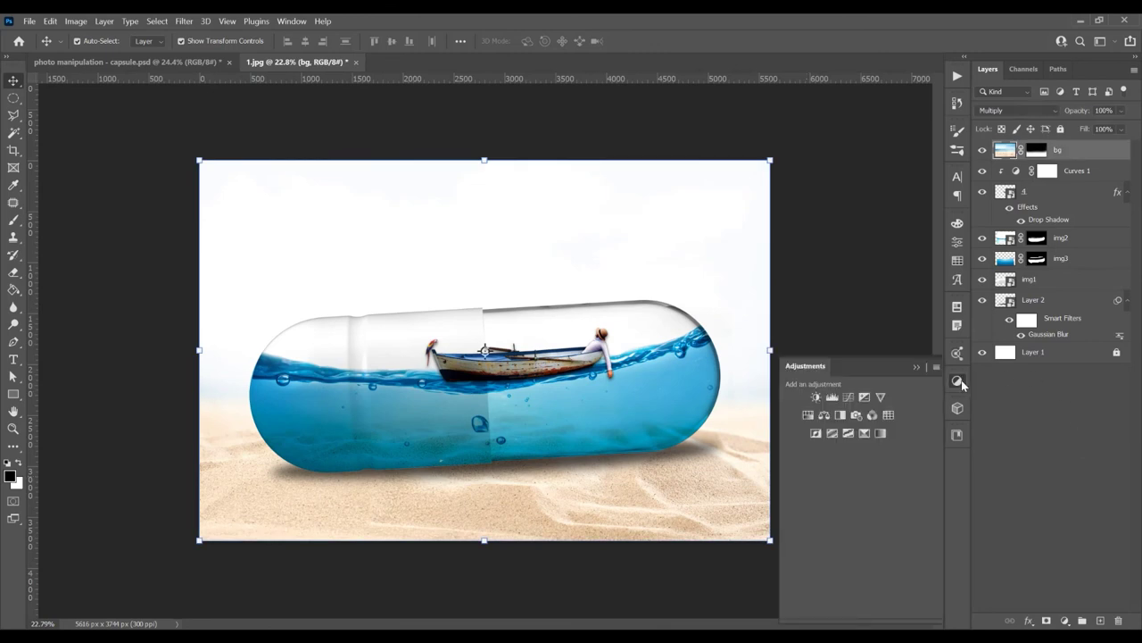
{"action": "left_click", "coordinate": [882, 399]}
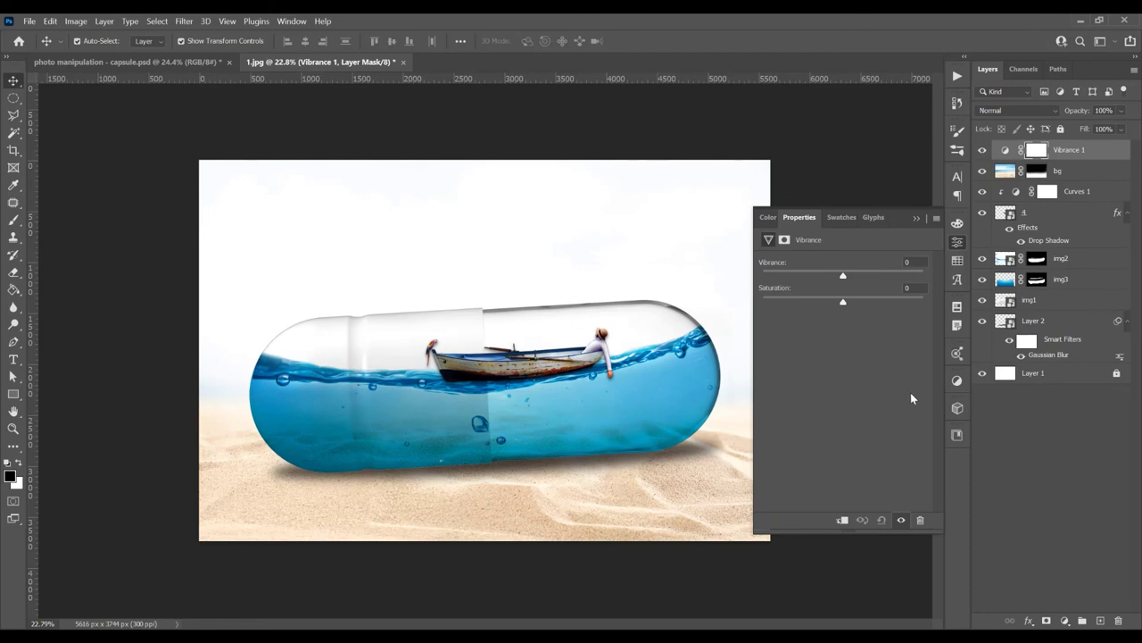
{"action": "left_click_drag", "start_coordinate": [845, 276], "coordinate": [940, 276]}
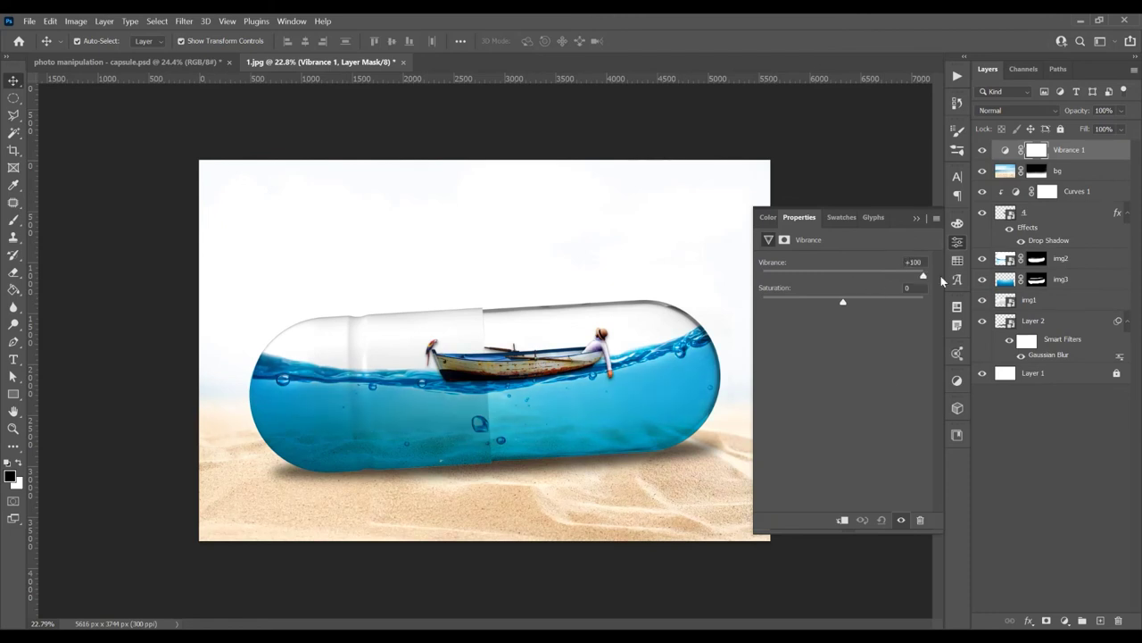
{"action": "left_click", "coordinate": [917, 218]}
{"action": "left_click", "coordinate": [982, 150]}
{"action": "left_click", "coordinate": [983, 150]}
{"action": "left_click", "coordinate": [983, 150]}
{"action": "left_click", "coordinate": [984, 151]}
{"action": "left_click", "coordinate": [828, 357]}
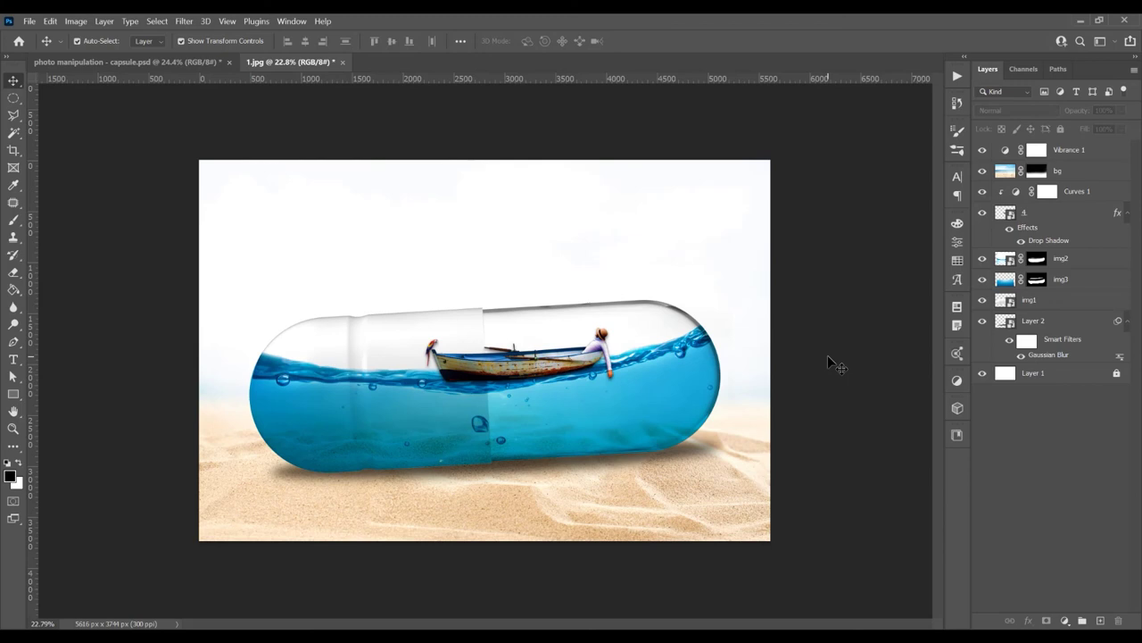